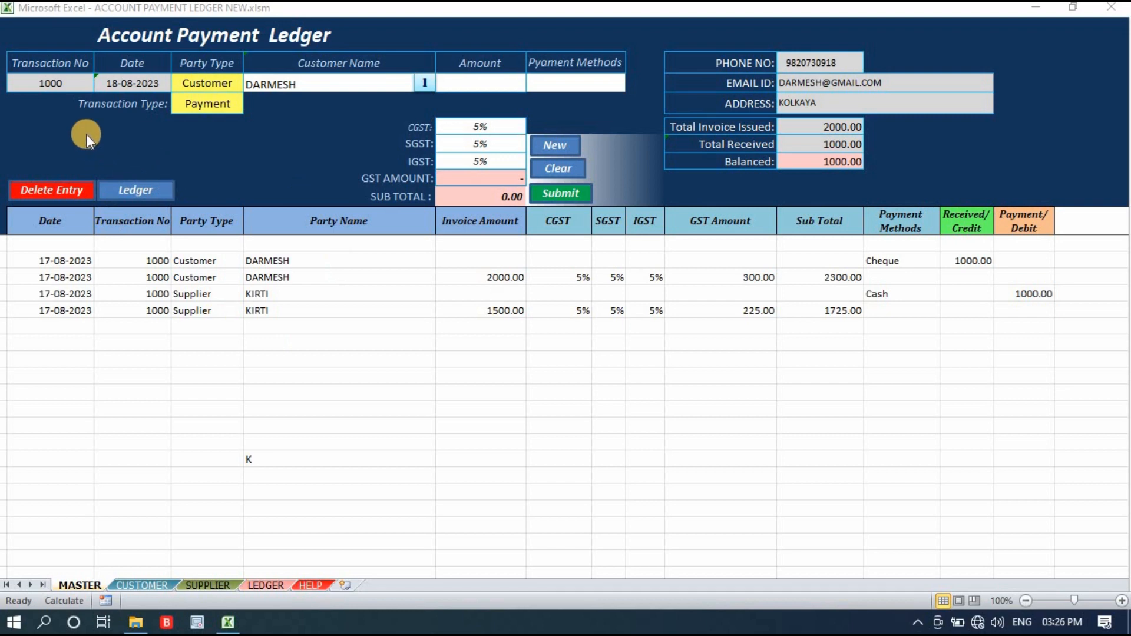
Clear the customer payment details from the transaction entry form.
click(57, 82)
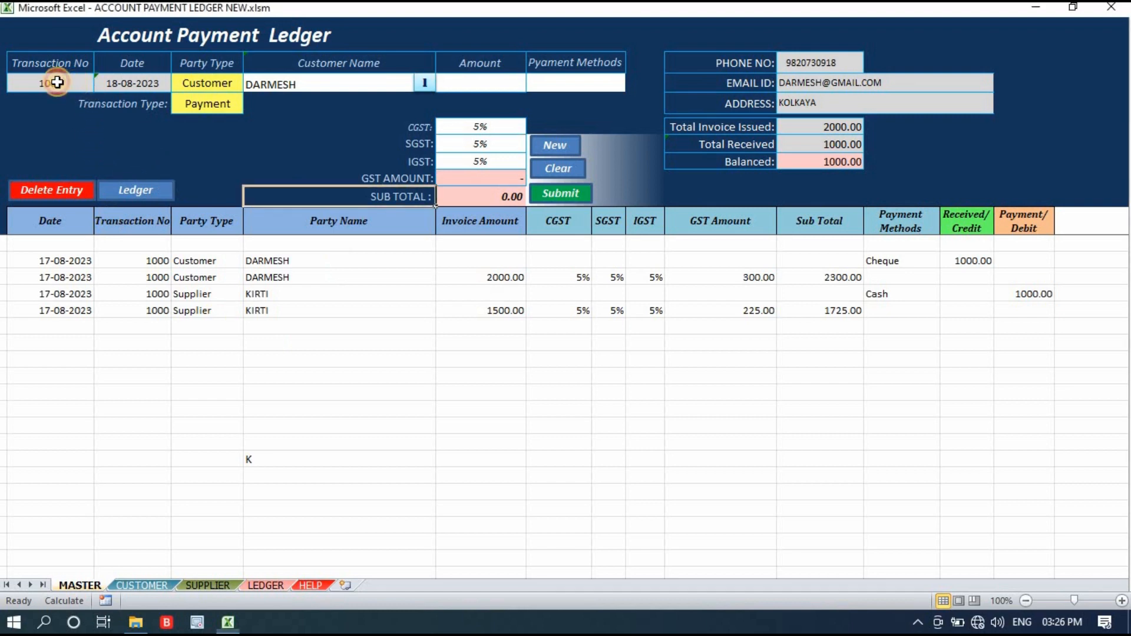
click(107, 82)
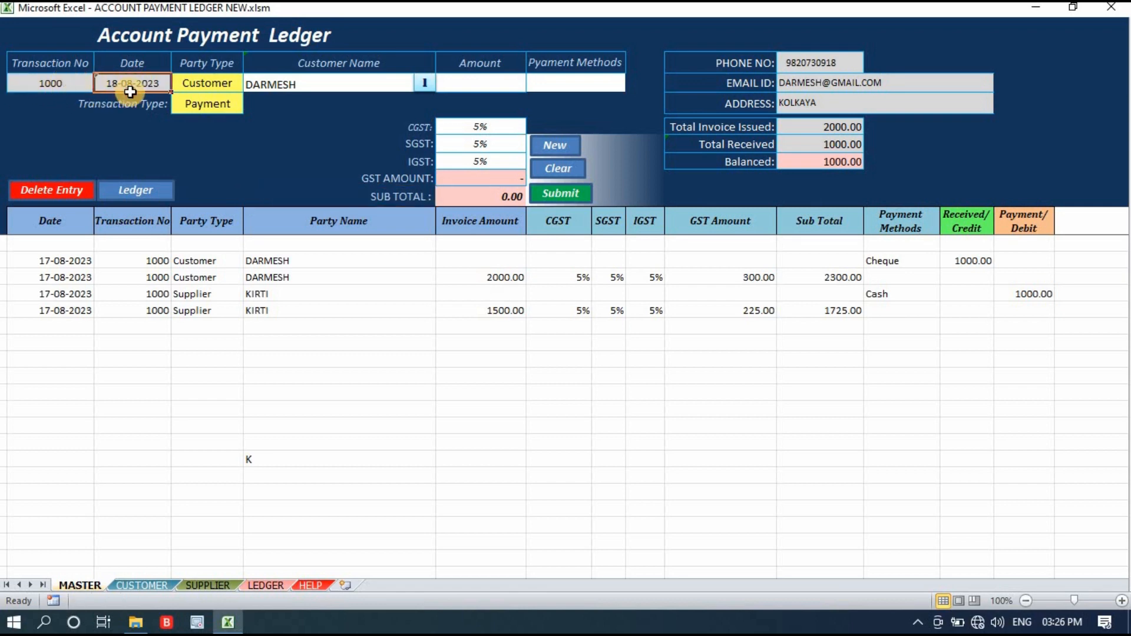
click(209, 83)
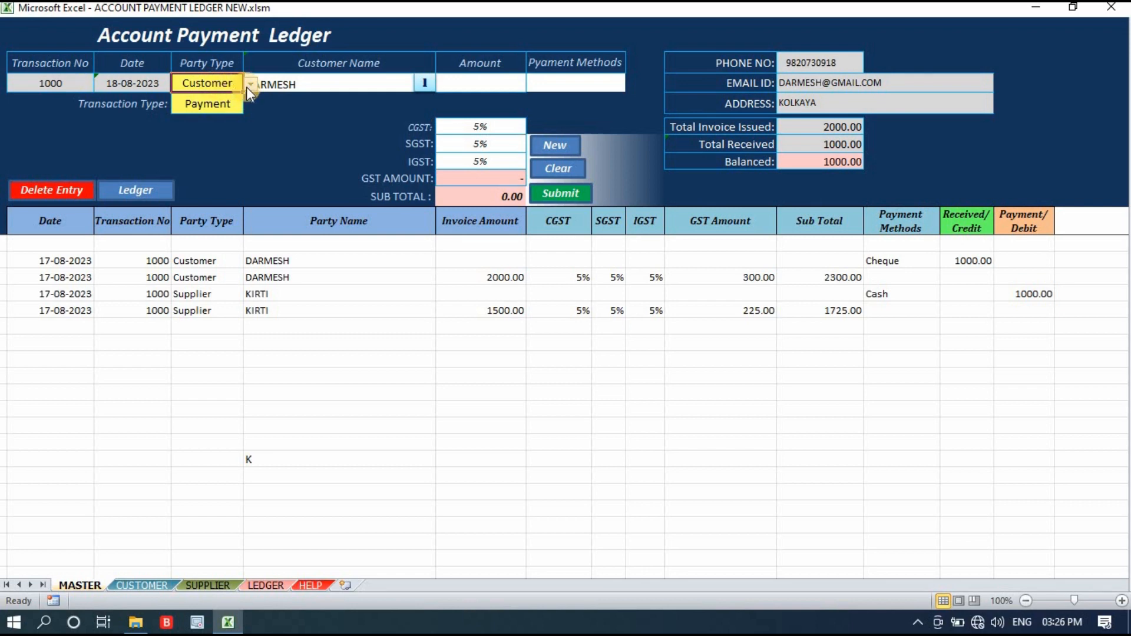
click(560, 173)
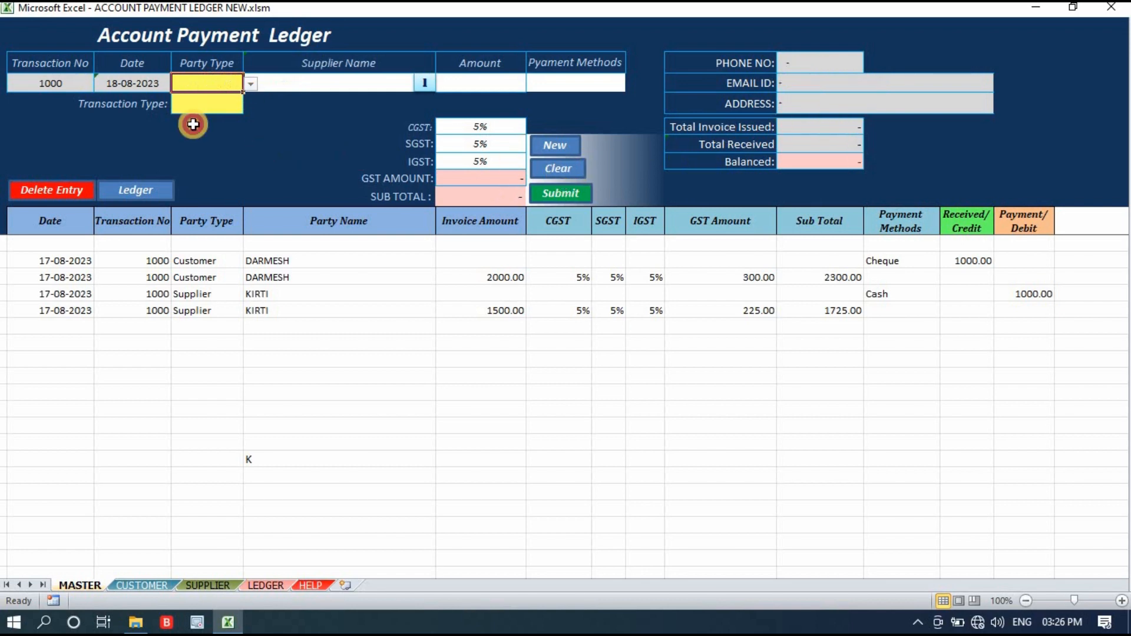
Set the party type to Supplier and the transaction type to Invoice for the new entry.
click(163, 86)
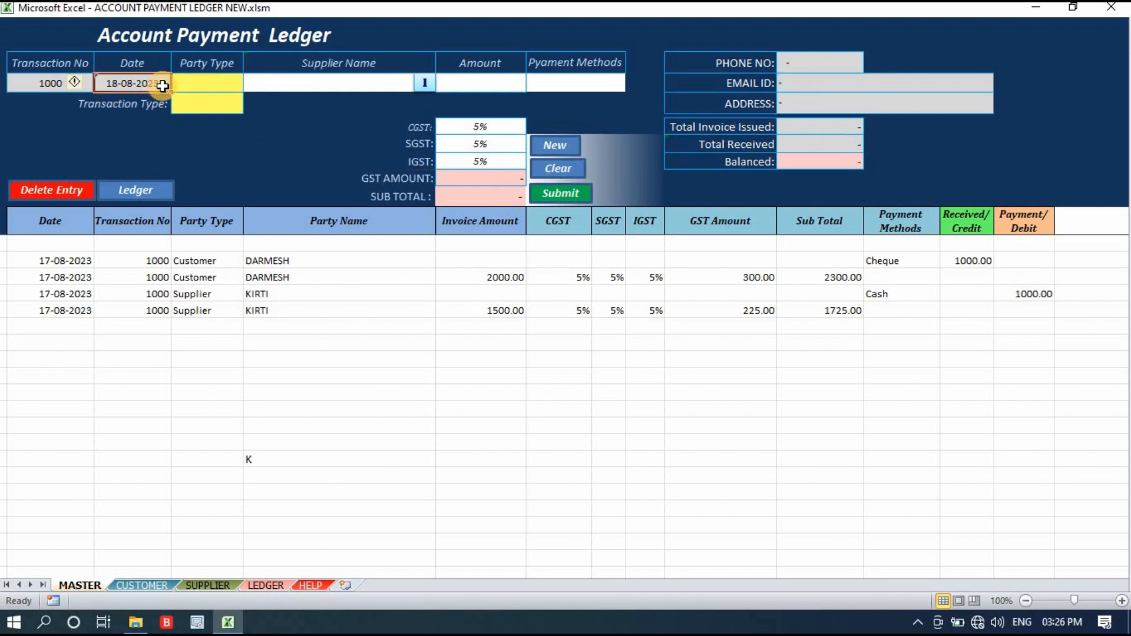
click(212, 83)
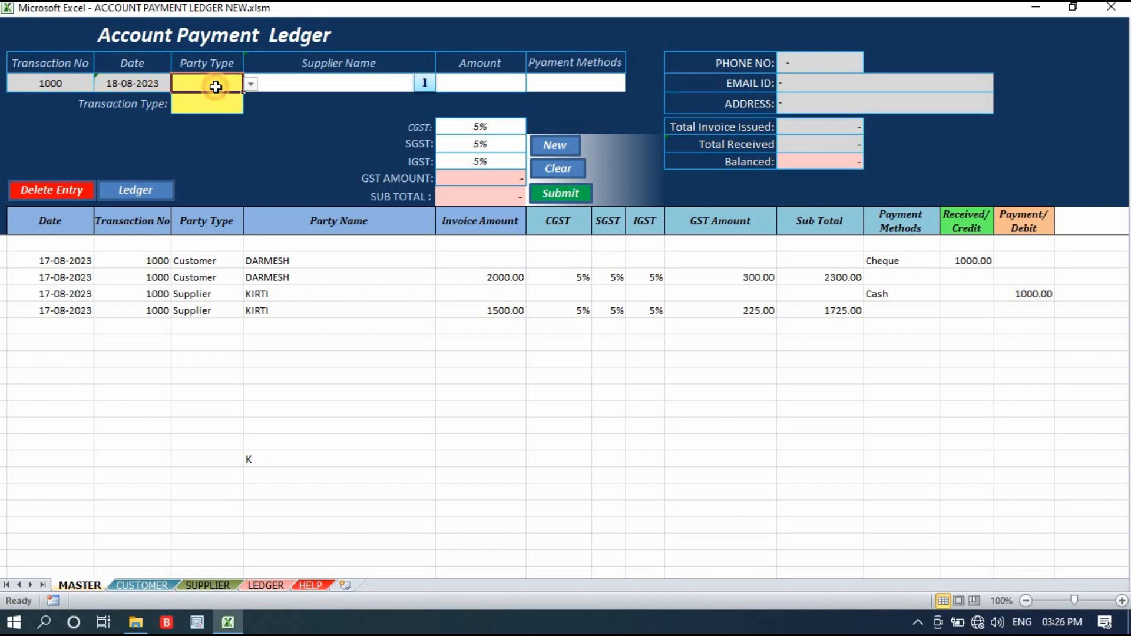
click(249, 84)
click(235, 99)
click(249, 108)
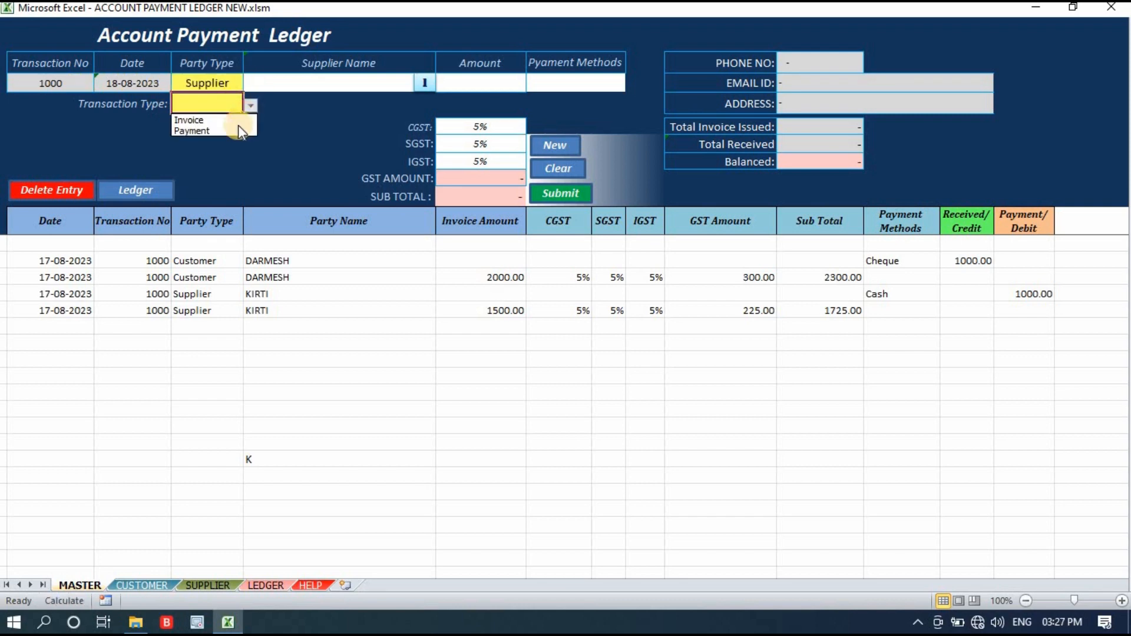
click(238, 120)
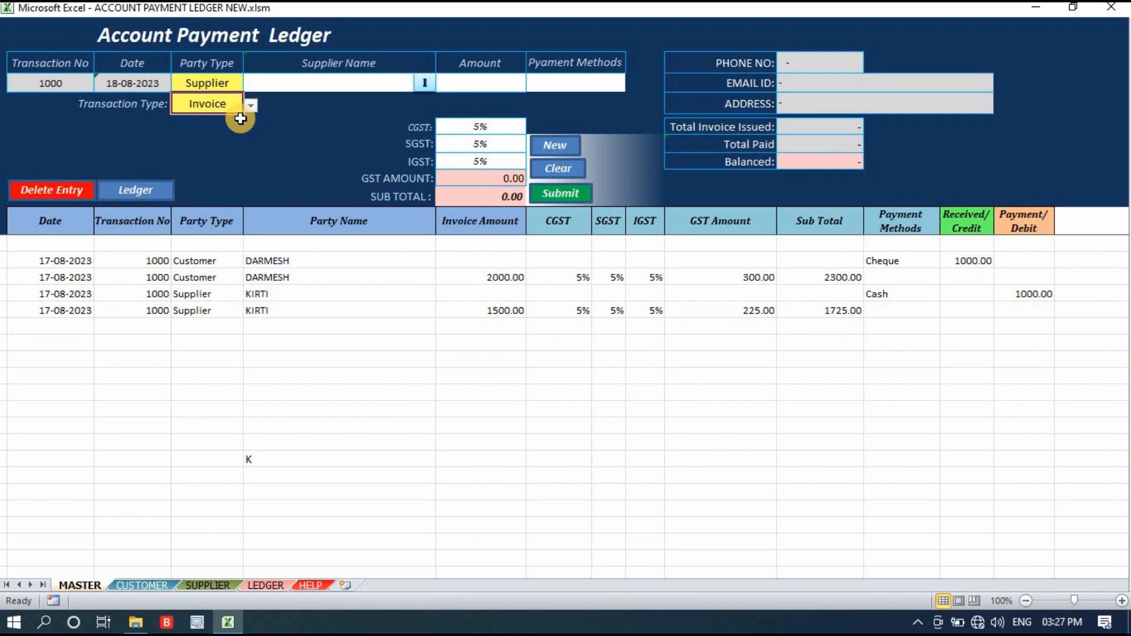
Search the supplier names by the letter s and add the first matching supplier to the entry.
click(425, 83)
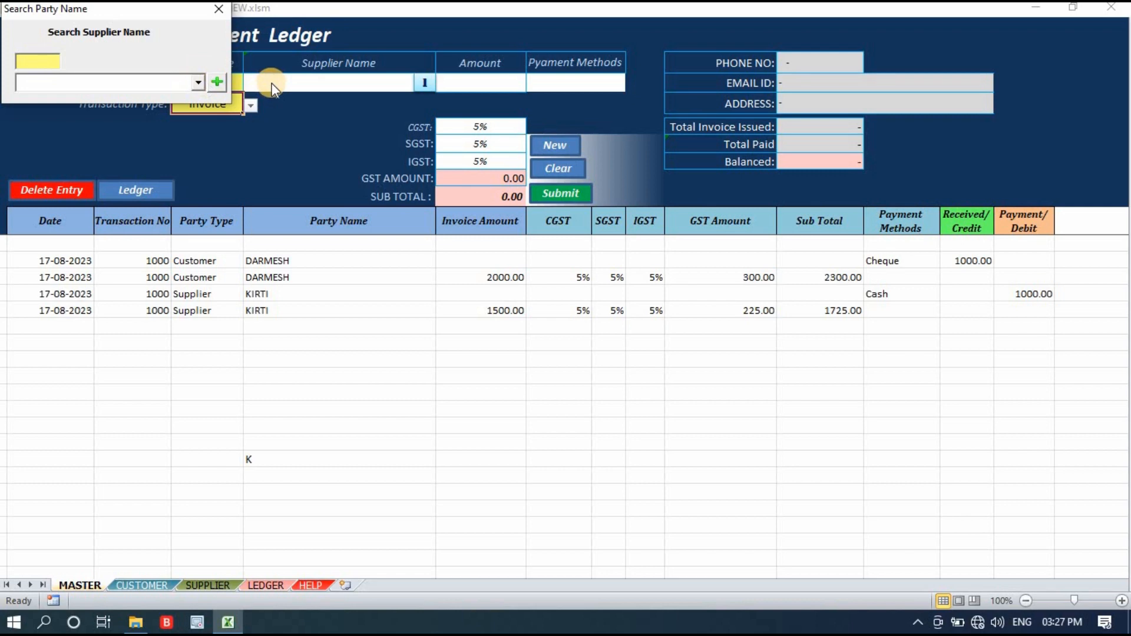
click(198, 82)
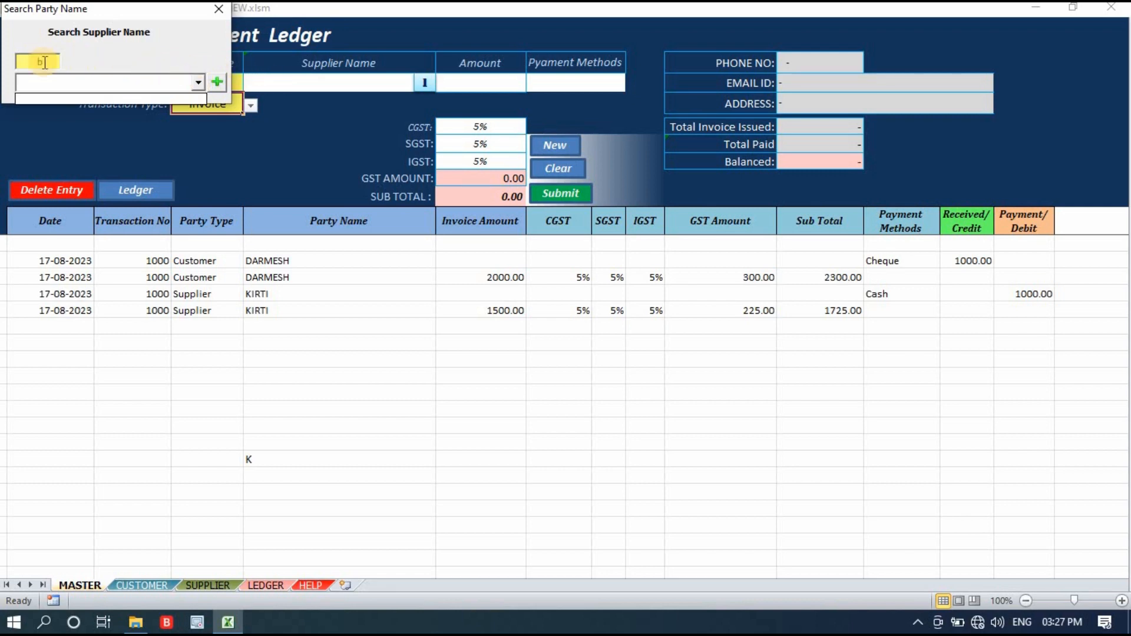
click(20, 62)
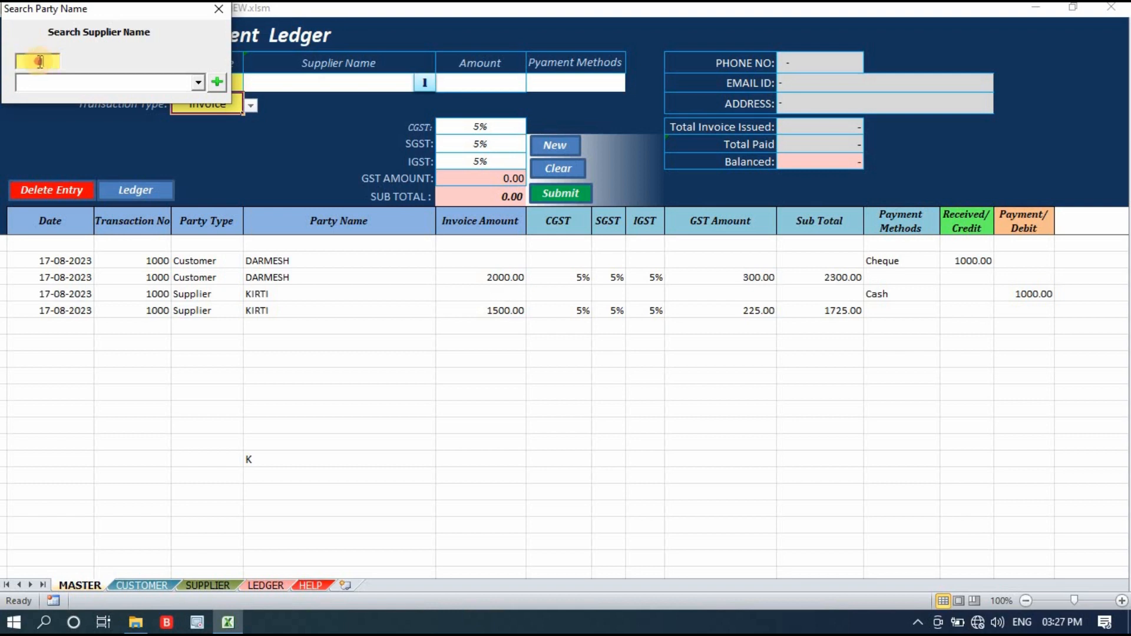
click(198, 83)
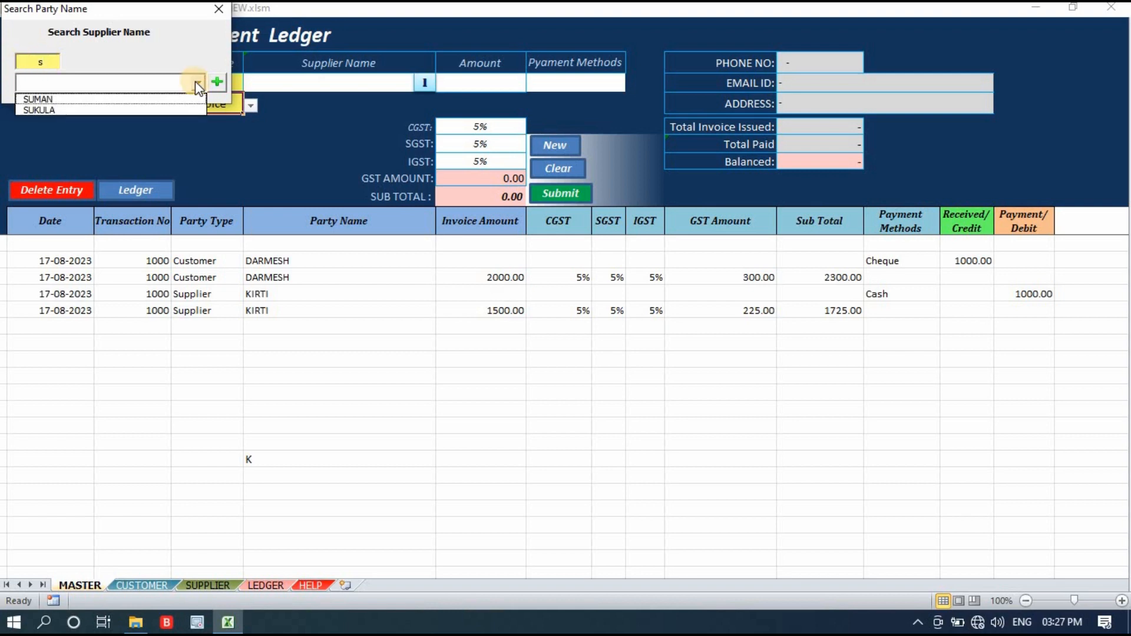
click(62, 98)
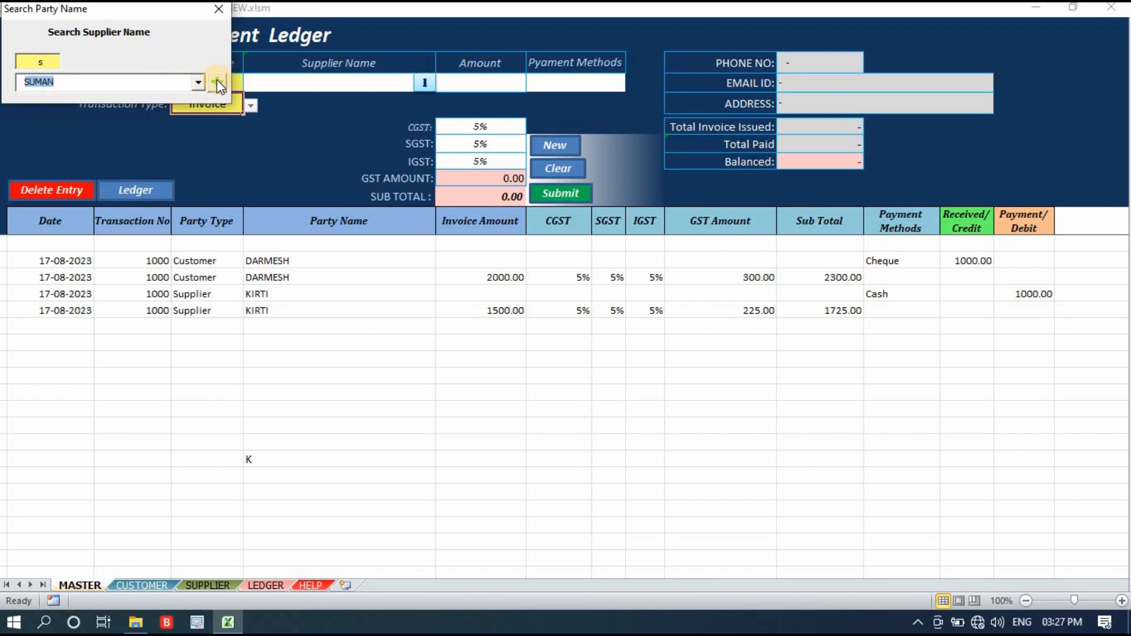
click(218, 84)
Examine the chosen supplier's contact details and the total invoice issued for that supplier.
click(374, 79)
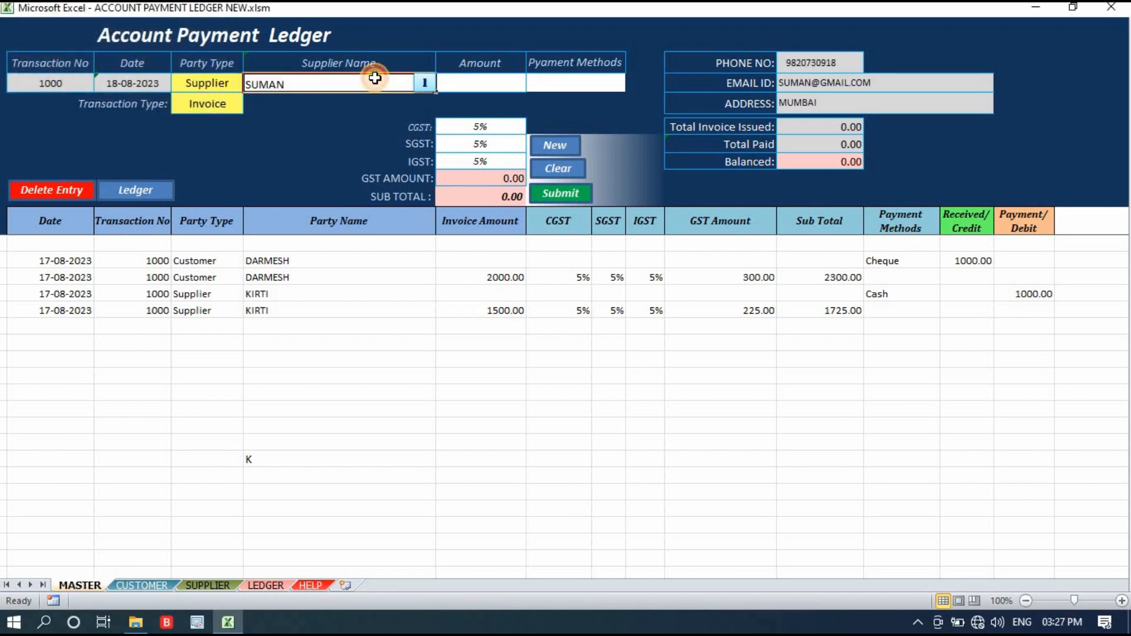
click(819, 62)
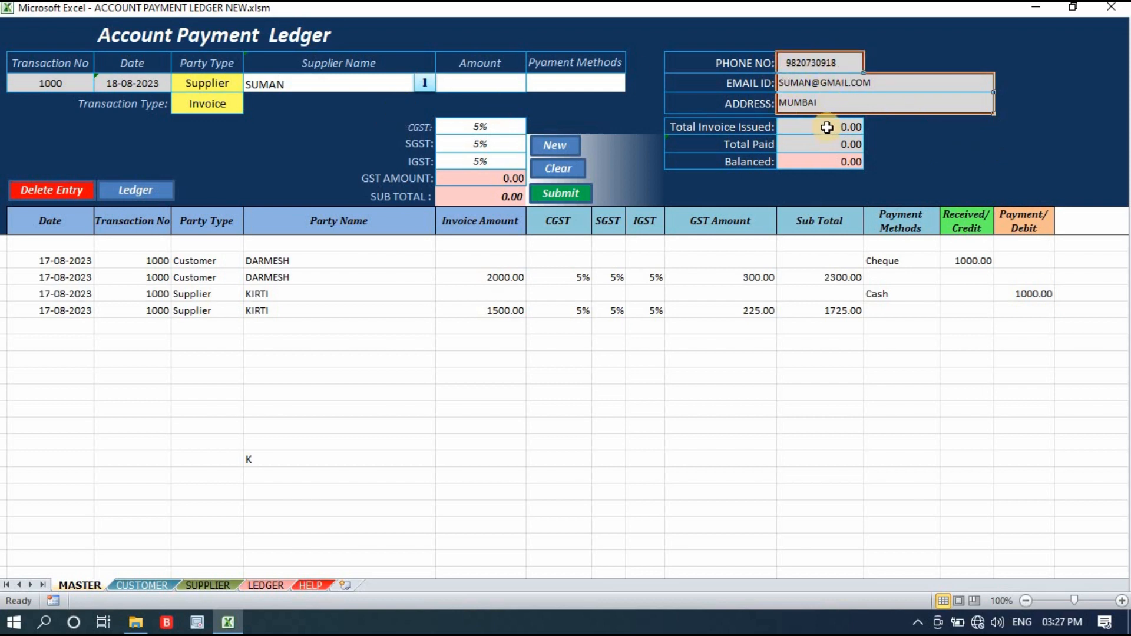
click(920, 147)
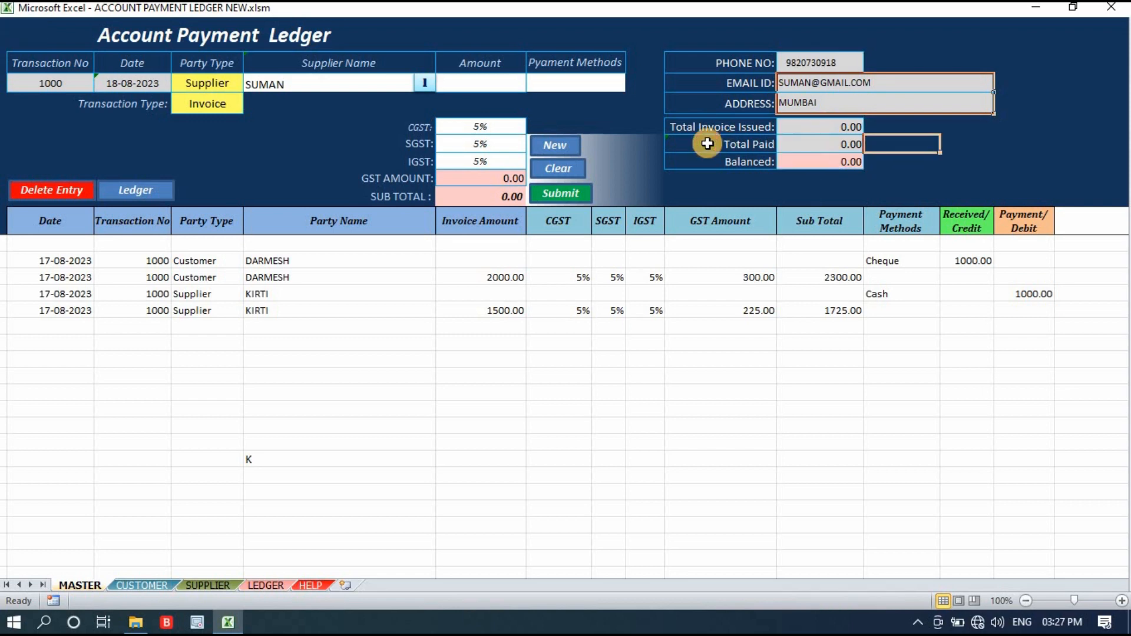
click(848, 127)
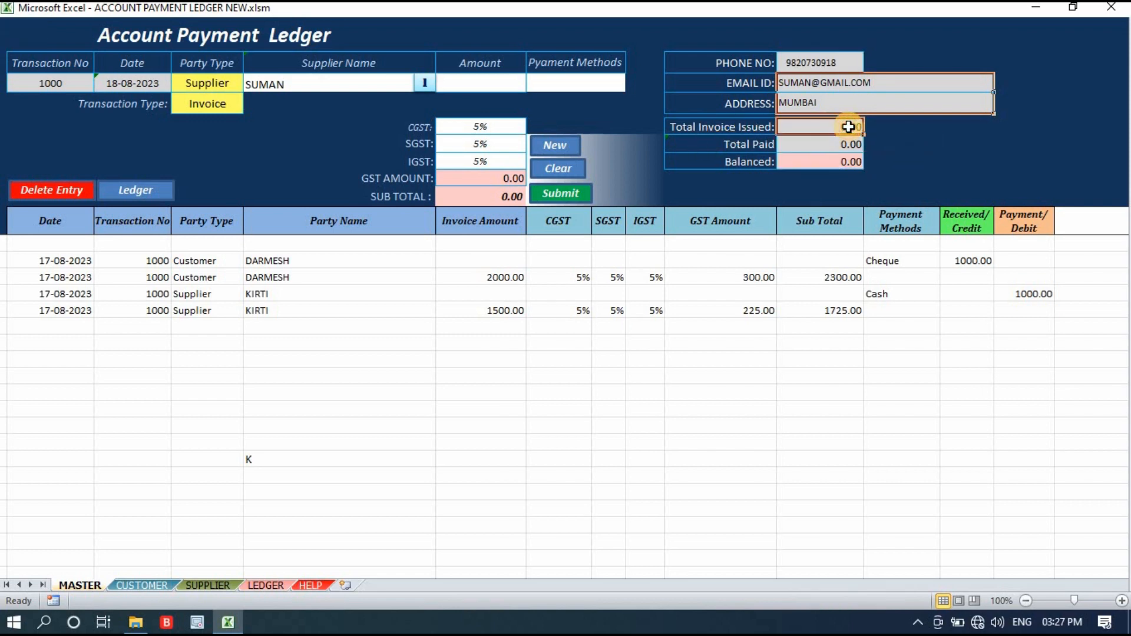
click(323, 83)
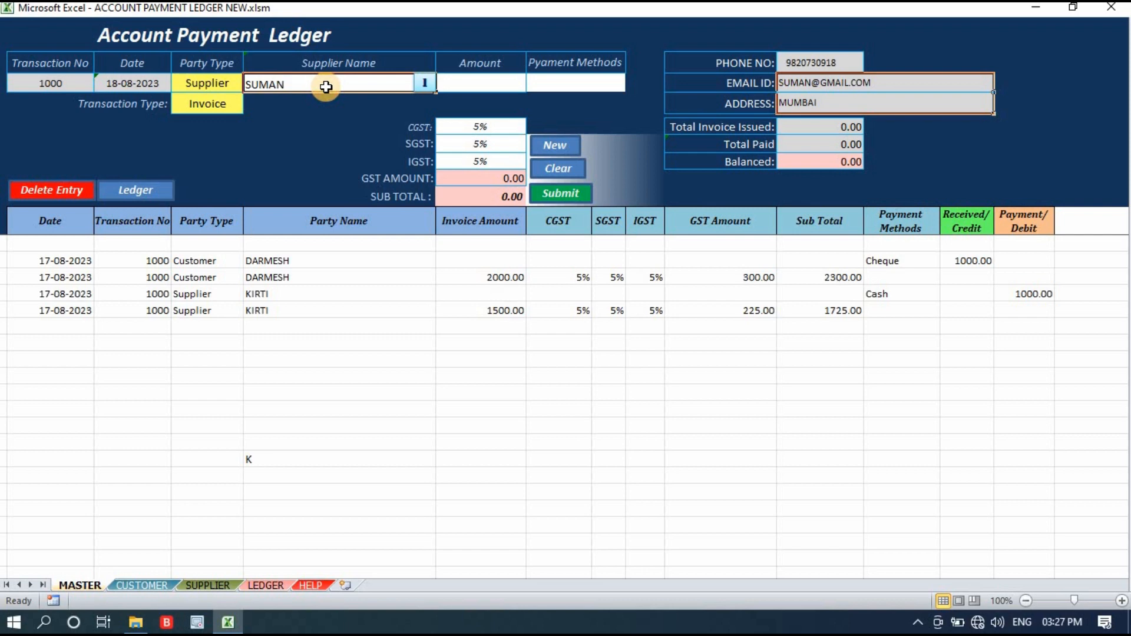
click(827, 125)
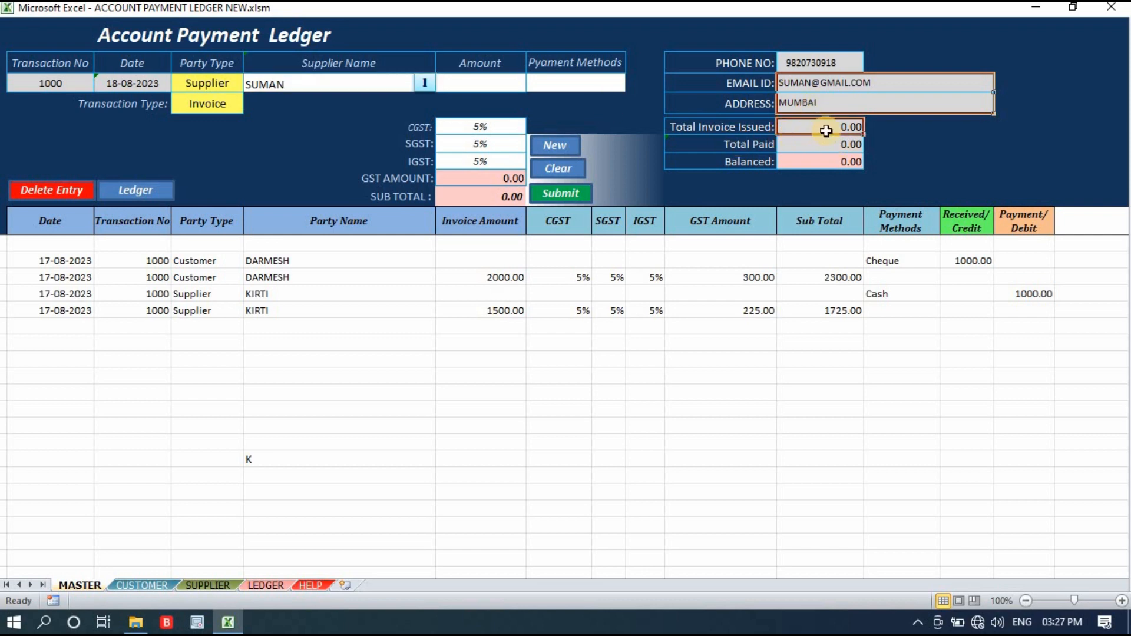
click(886, 150)
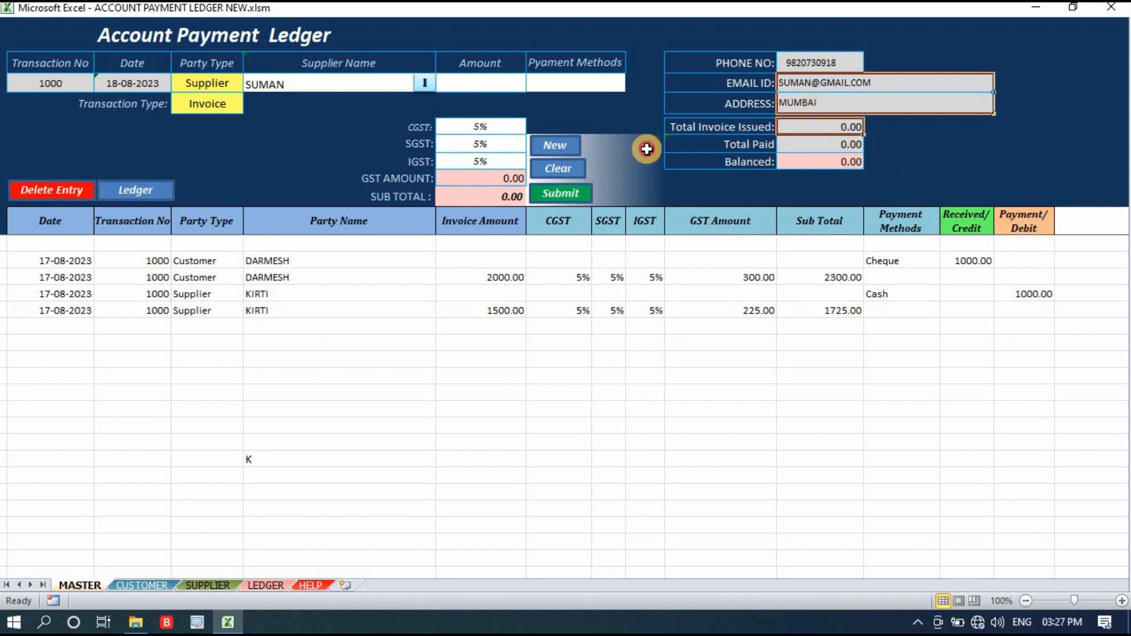
Set the invoice amount to 1500 and submit the supplier invoice with 5% CGST, SGST and IGST.
click(485, 83)
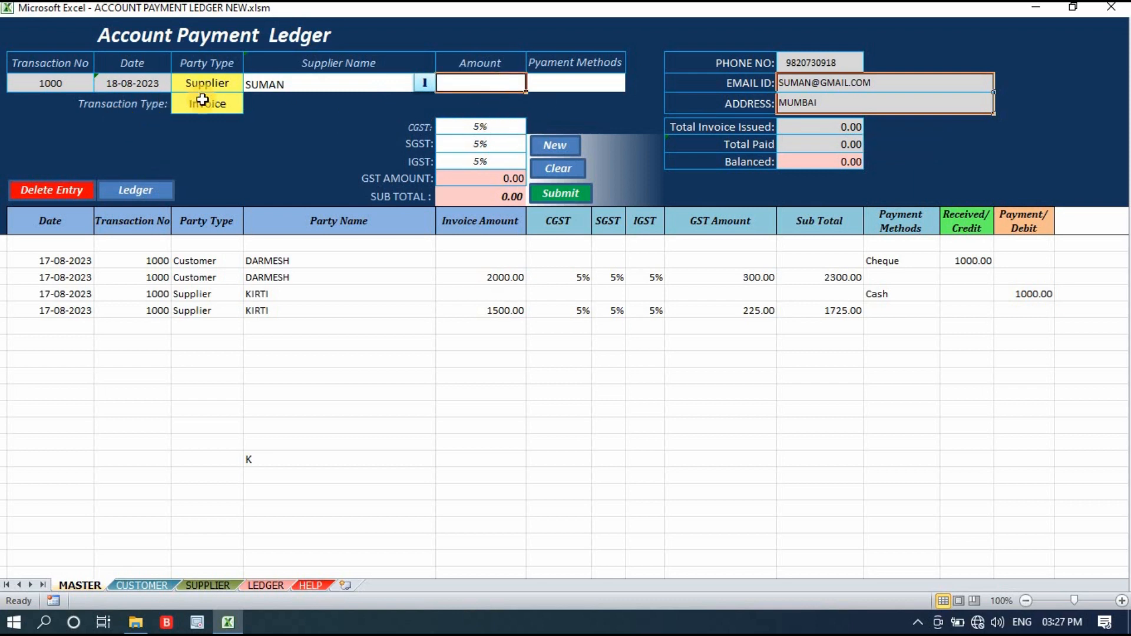
text(1500)
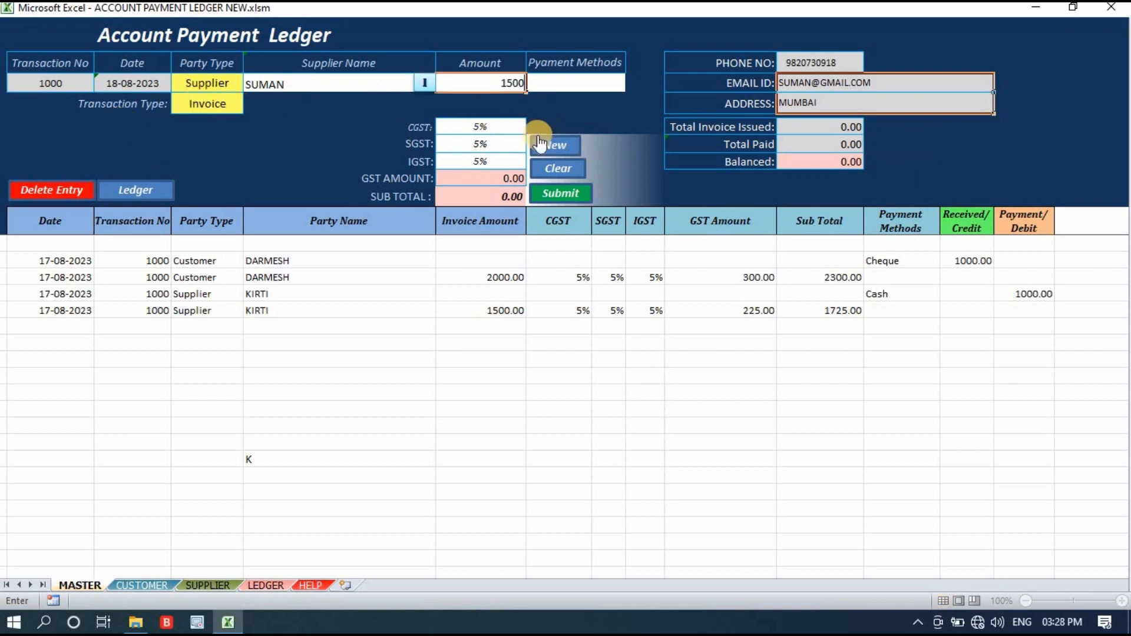
drag(501, 127, 489, 165)
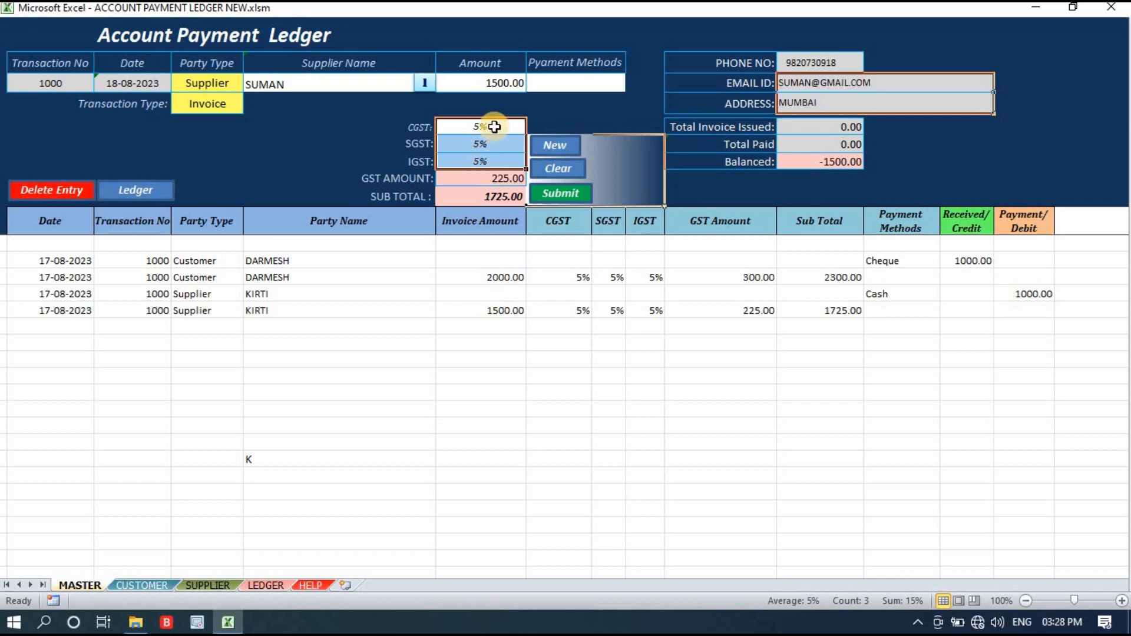
click(554, 192)
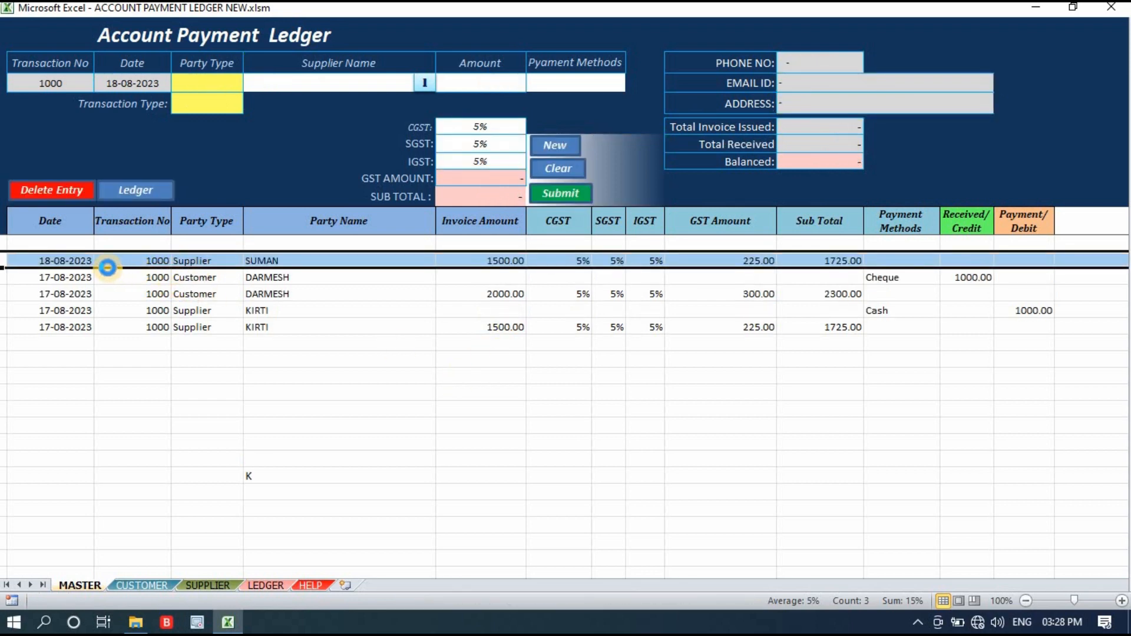
Check the date, party and transaction number of the submitted row against the form's next transaction number.
click(66, 261)
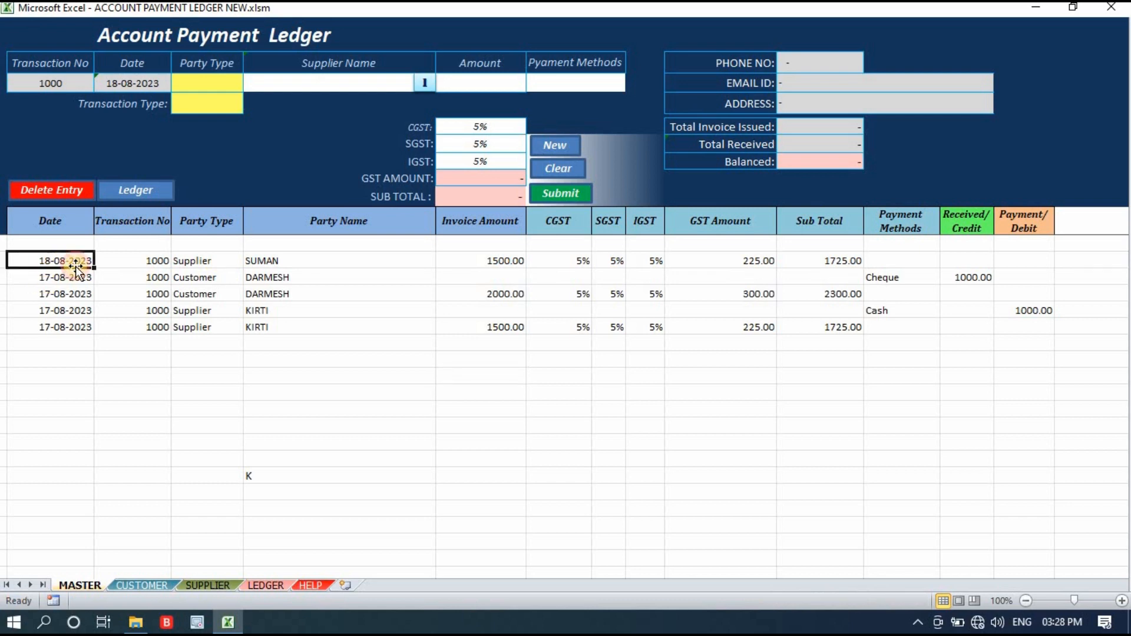
click(207, 260)
click(303, 261)
click(161, 261)
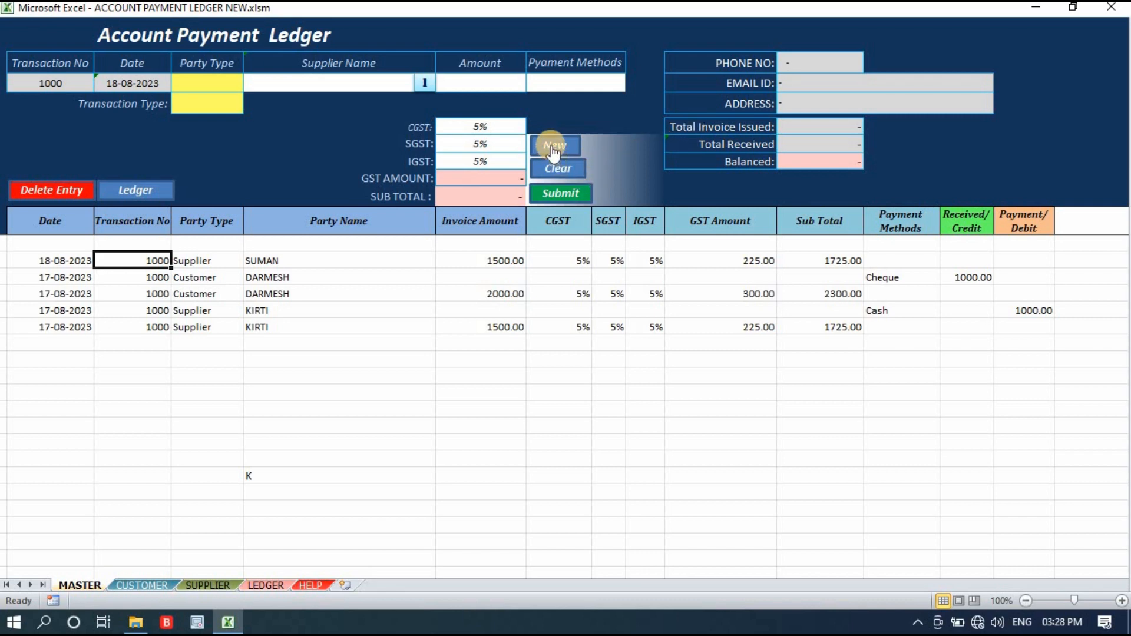
click(63, 90)
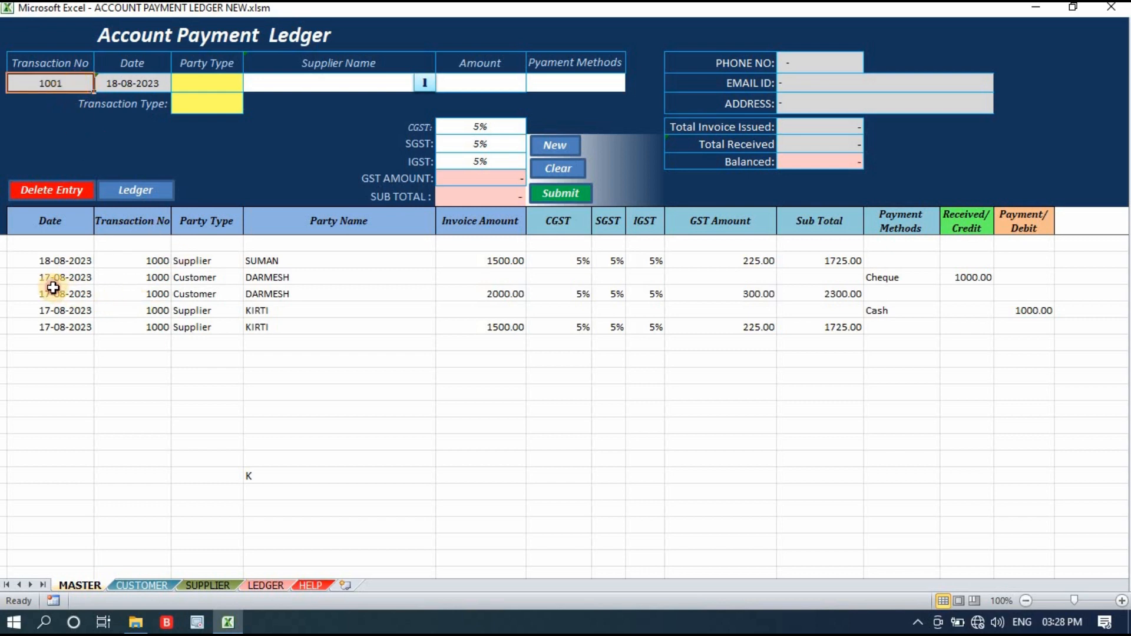
Delete the four older ledger entries dated 17-08-2023.
drag(110, 275, 128, 346)
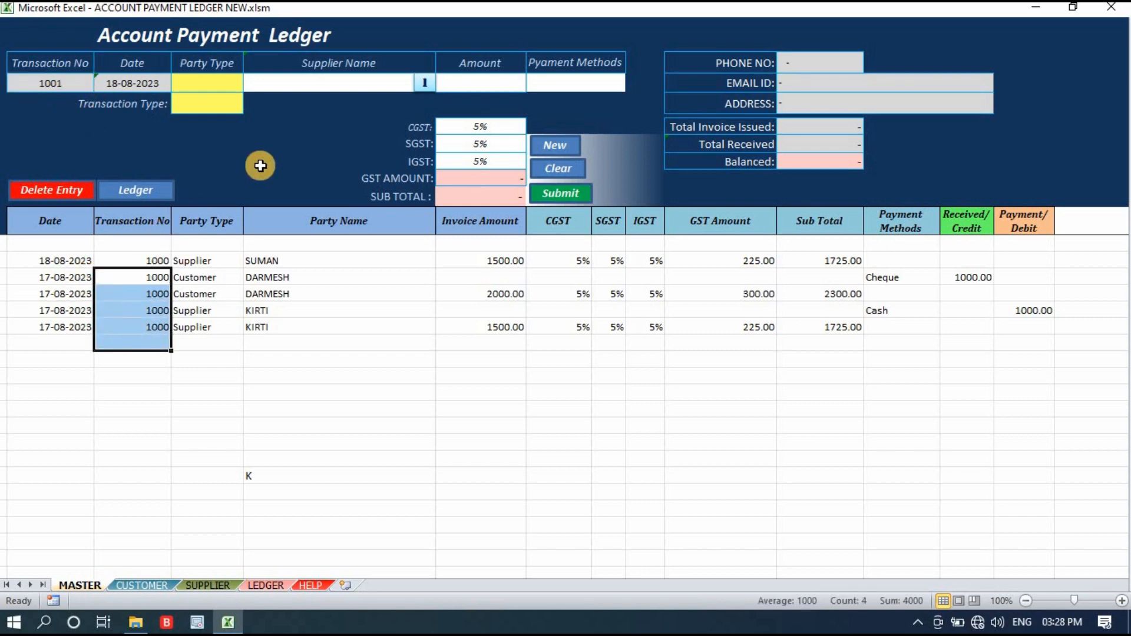
click(237, 365)
drag(121, 280, 126, 328)
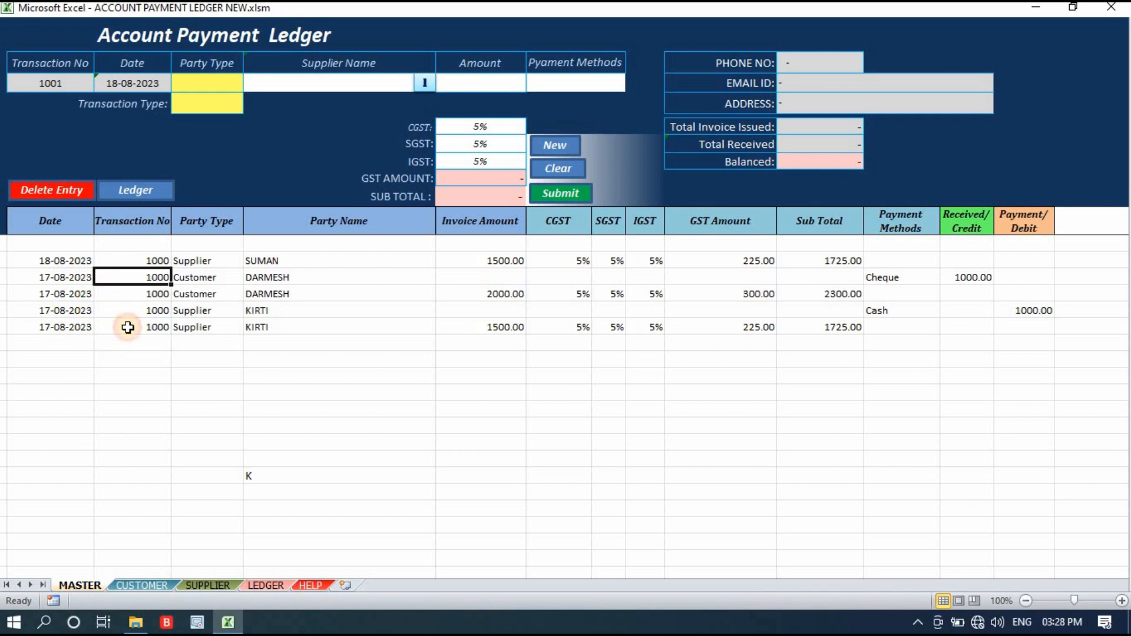
click(78, 190)
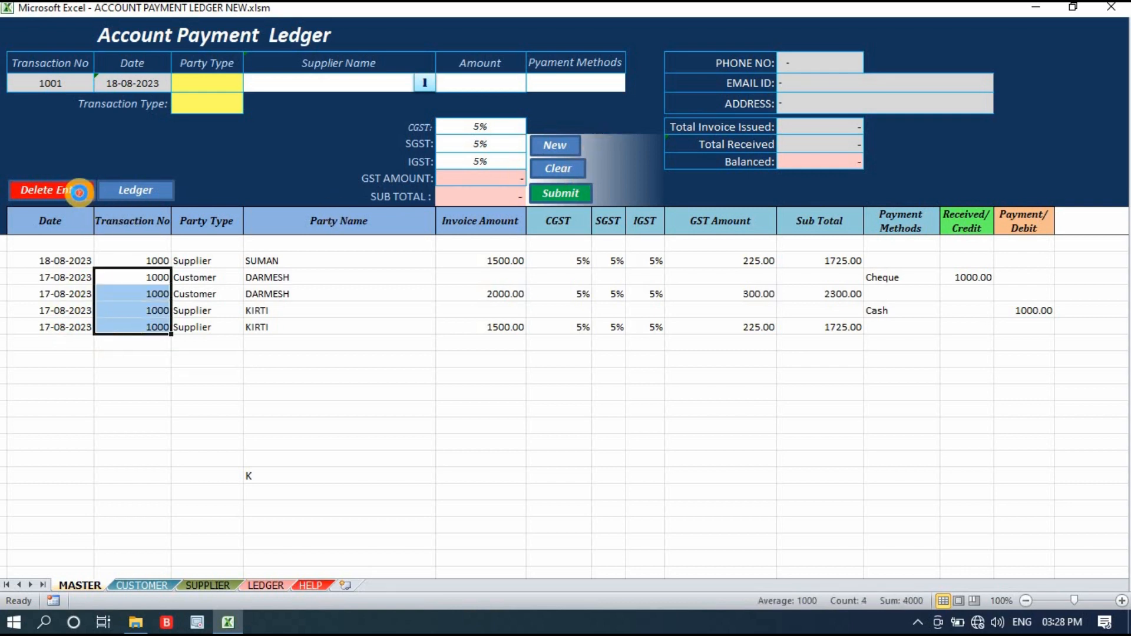
click(539, 367)
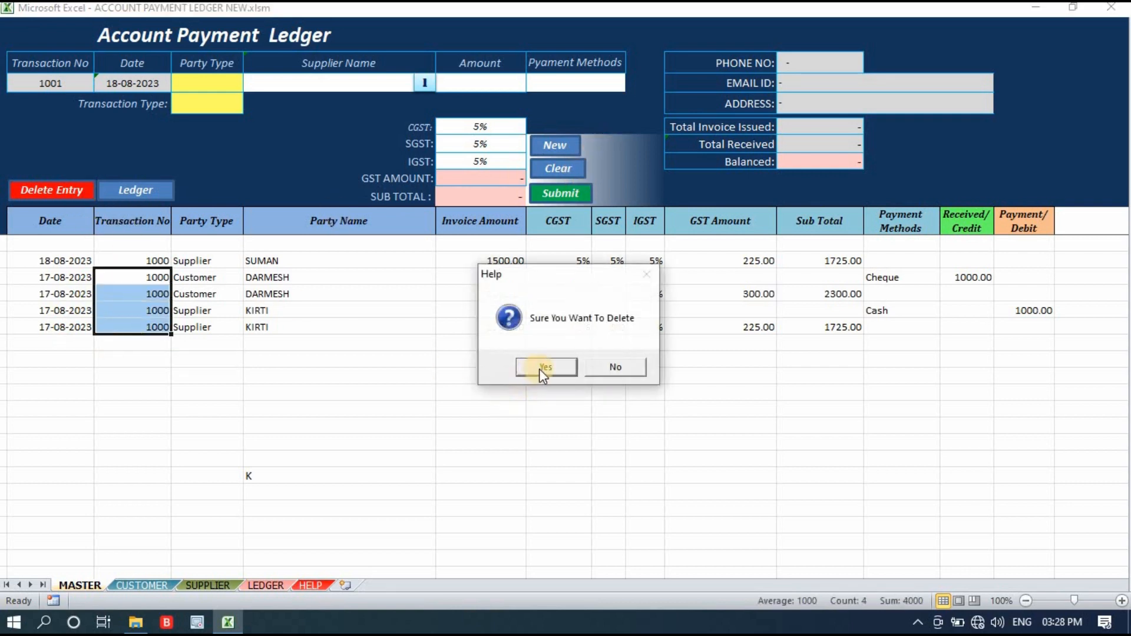
click(298, 390)
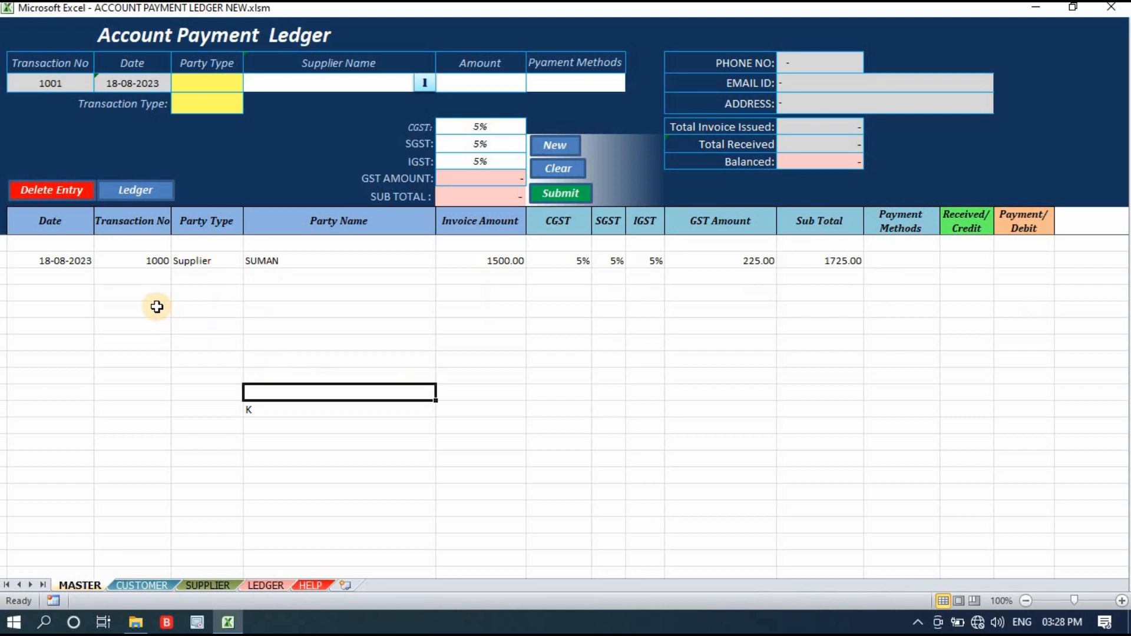
Set the new entry's party type to Supplier and its transaction type to Payment.
click(156, 260)
click(10, 82)
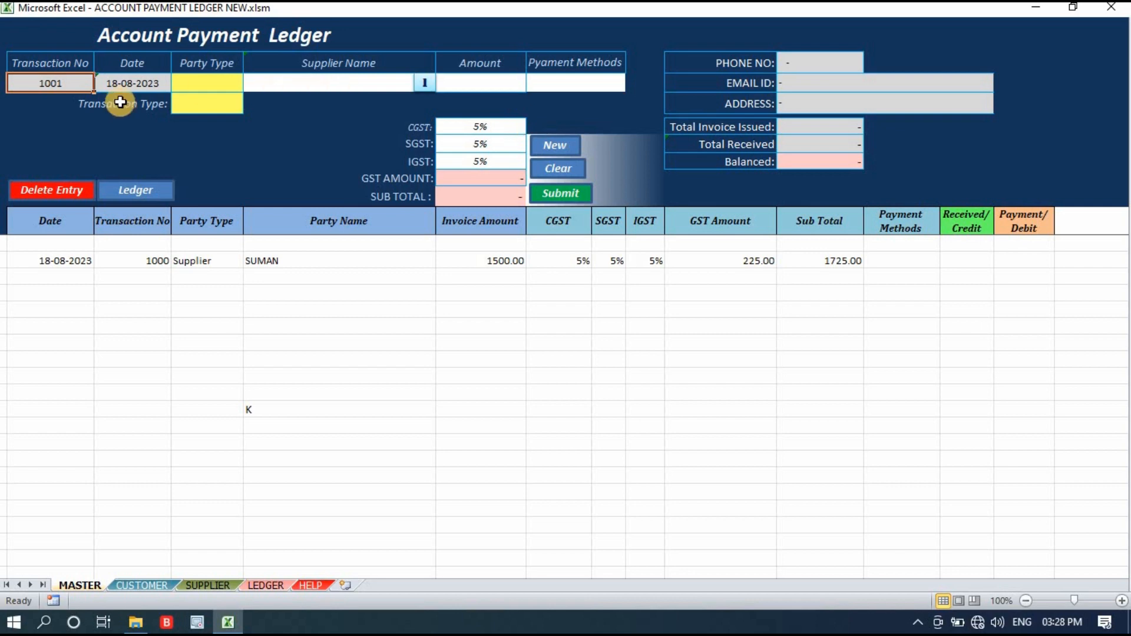
click(218, 82)
click(252, 84)
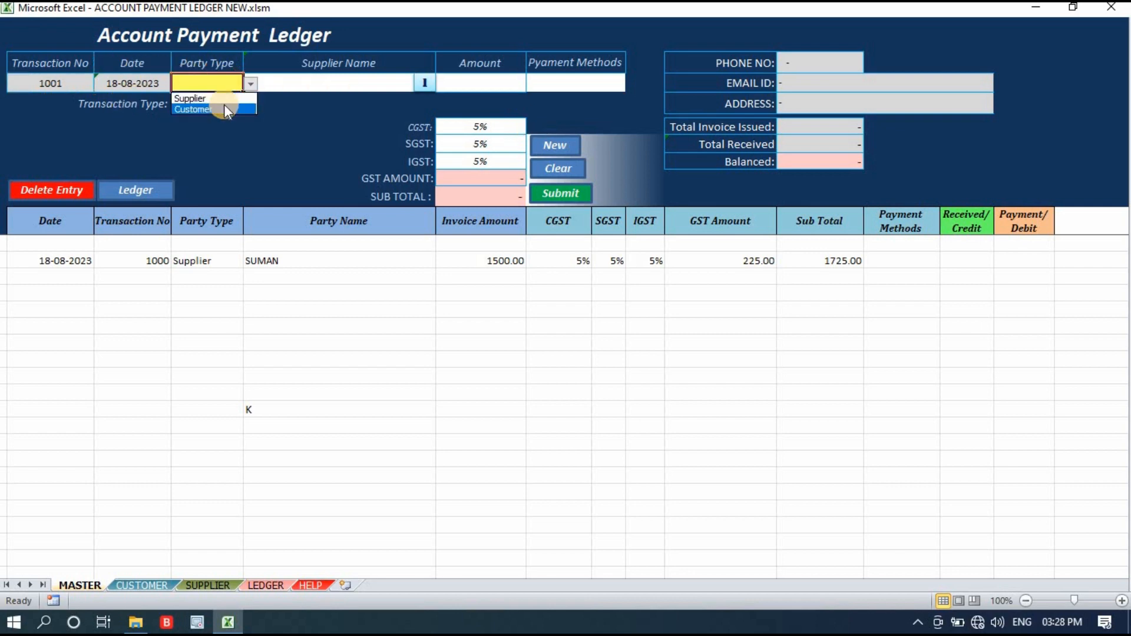
click(231, 98)
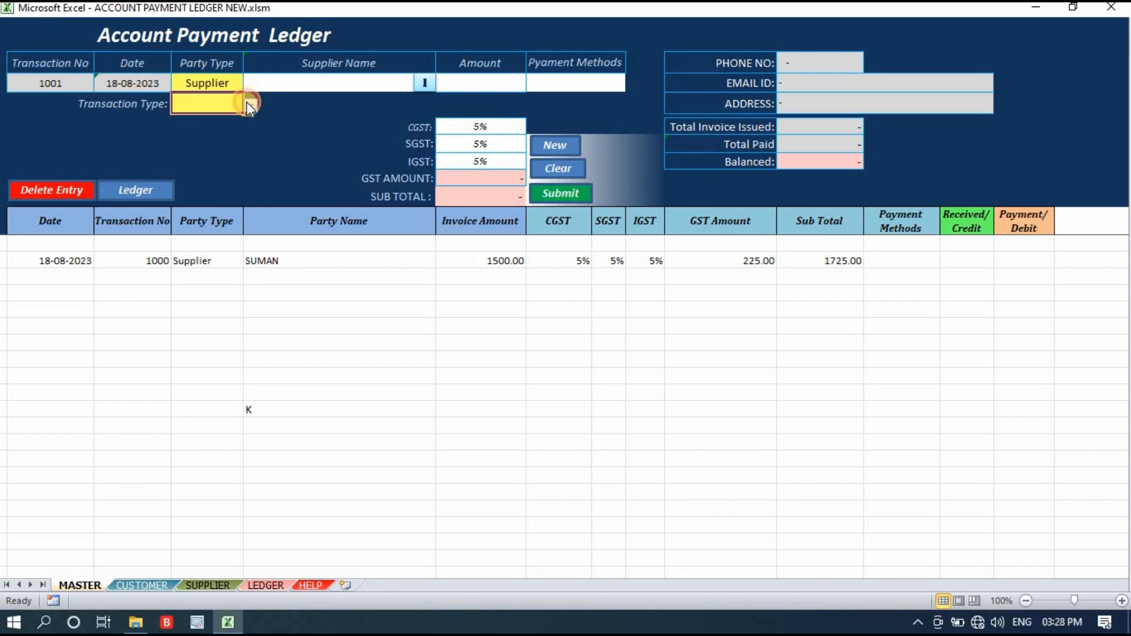
click(251, 106)
click(236, 130)
Choose the supplier of the submitted invoice as the payment's party and check the total invoice issued and total paid.
click(420, 81)
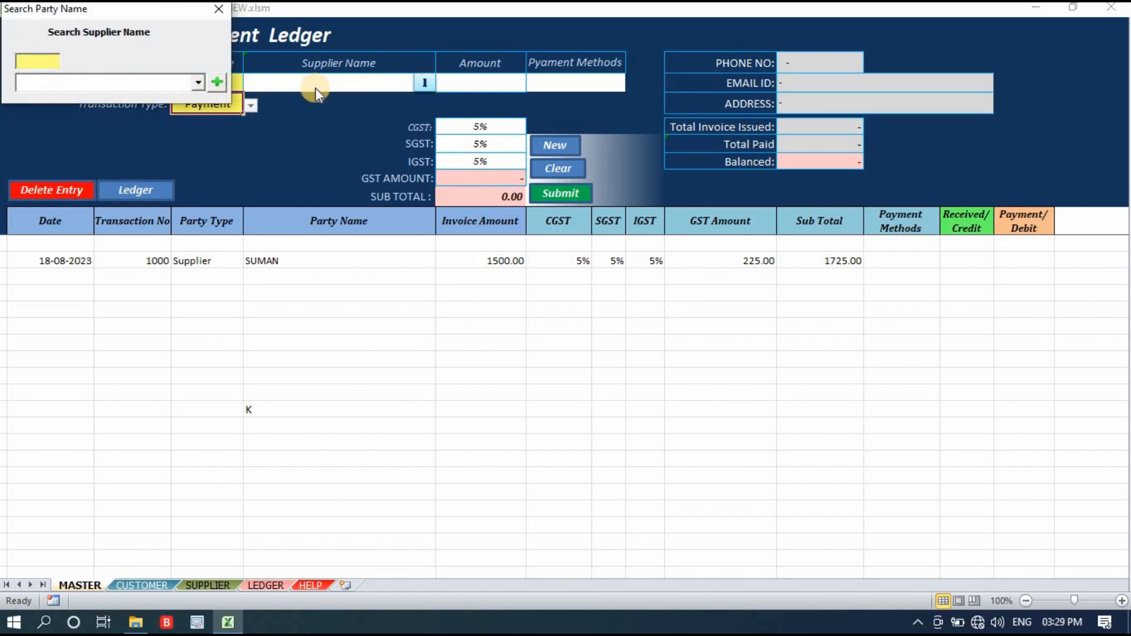
click(199, 82)
click(185, 101)
click(219, 82)
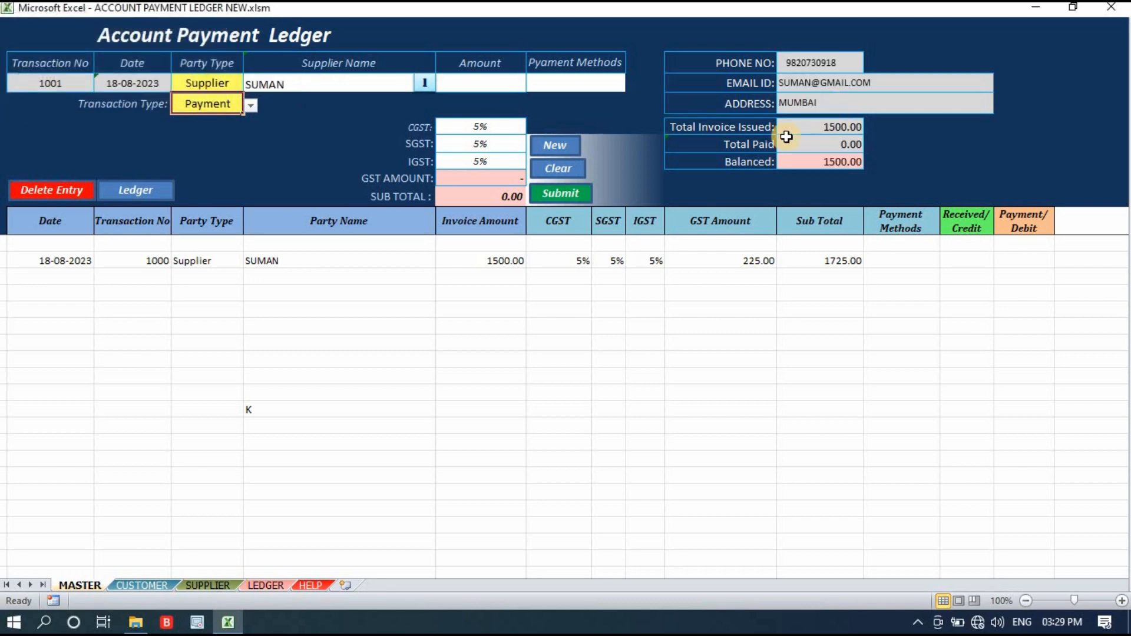
click(844, 126)
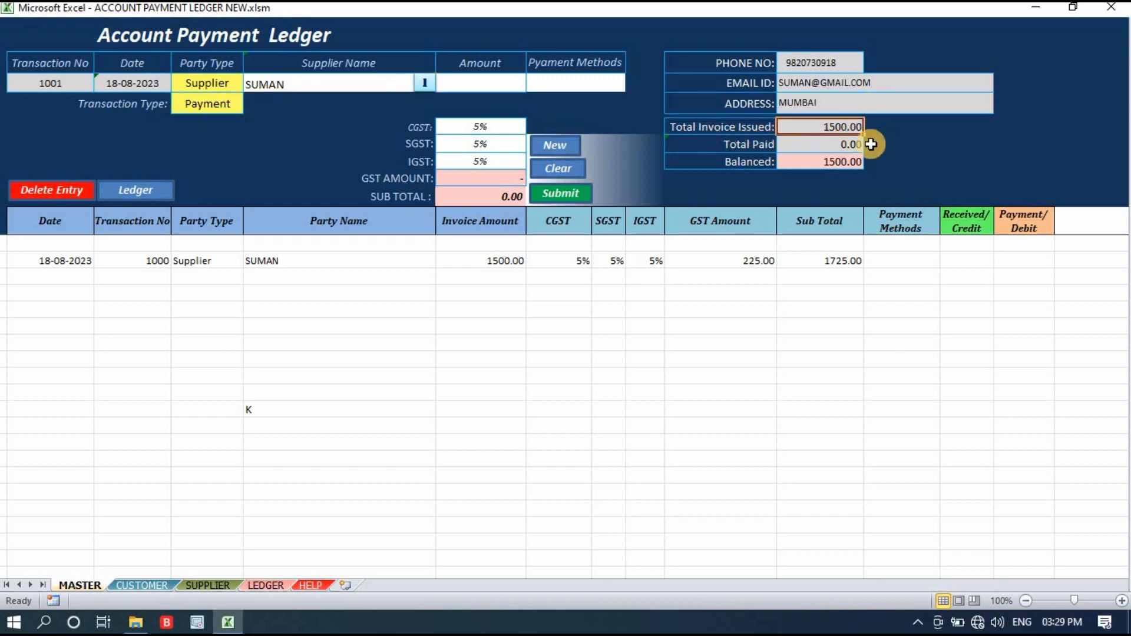
click(836, 145)
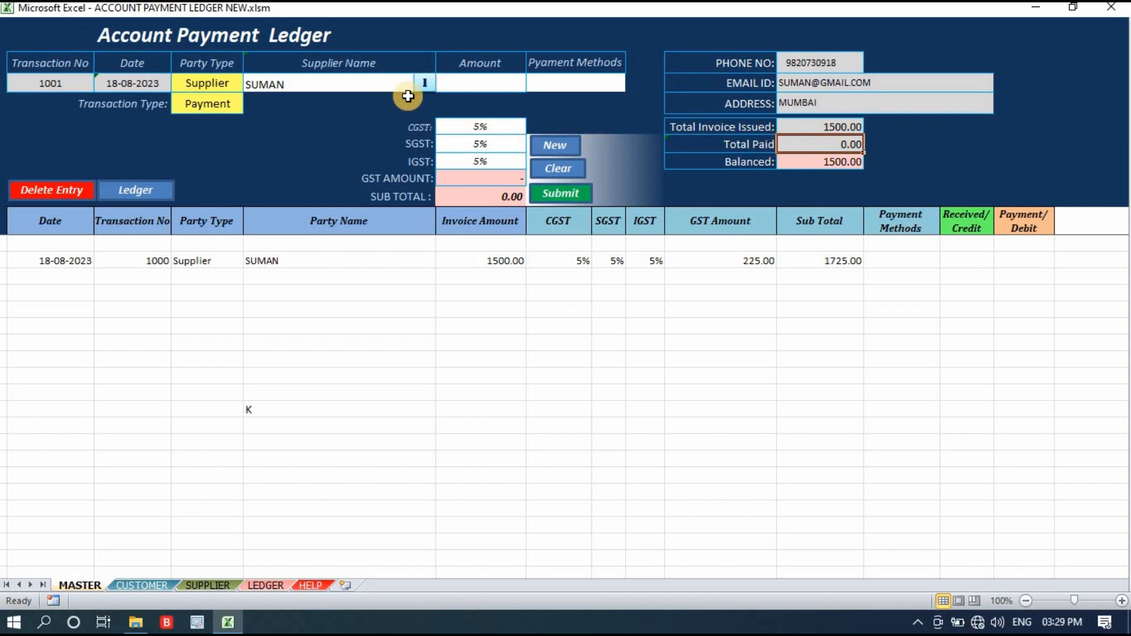
Set the payment amount to 500 and the payment method to Online.
click(494, 83)
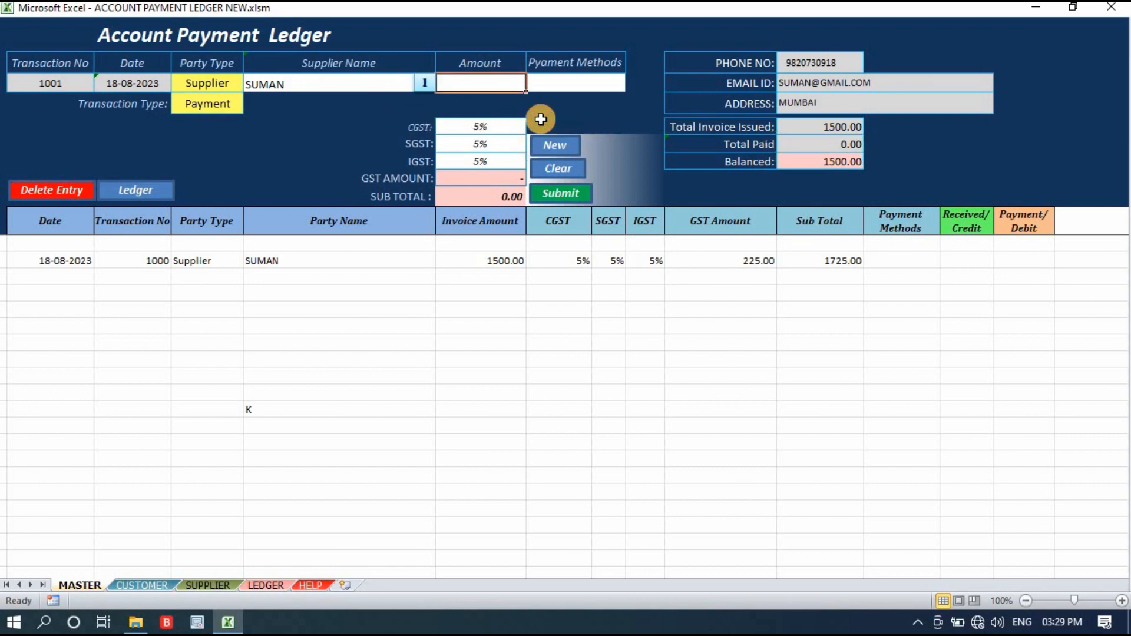
text(500)
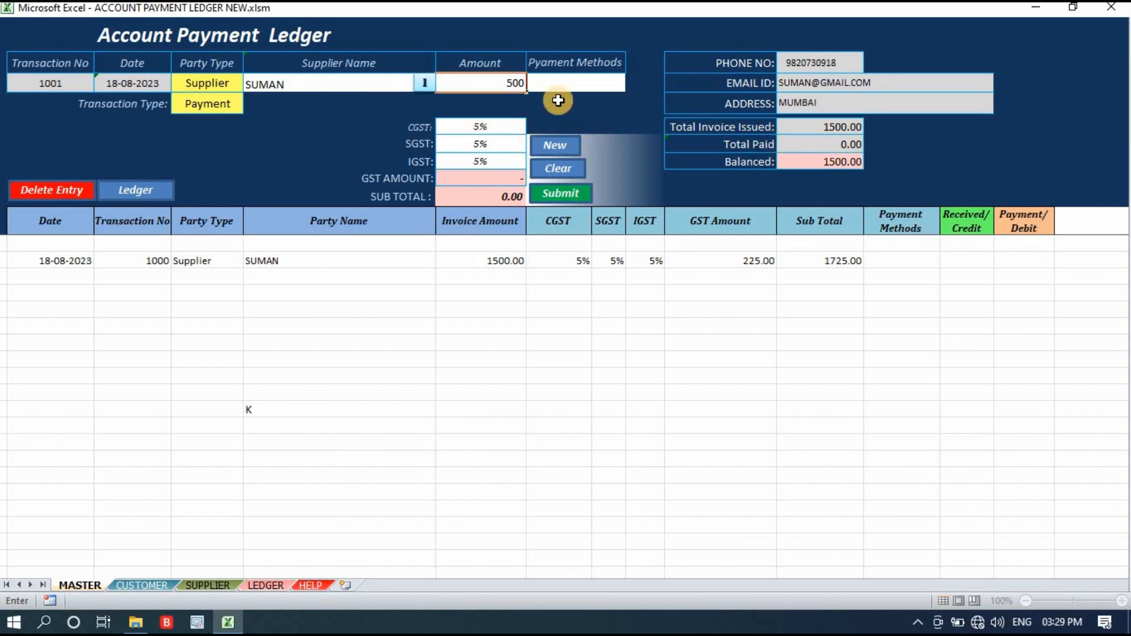
click(575, 82)
click(634, 83)
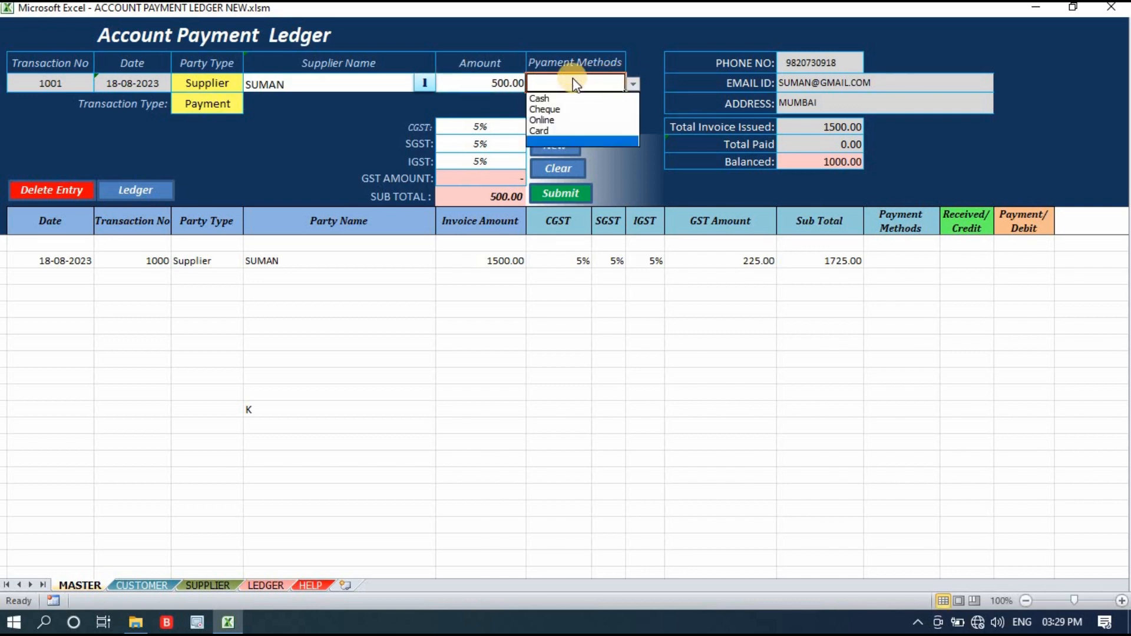
click(583, 120)
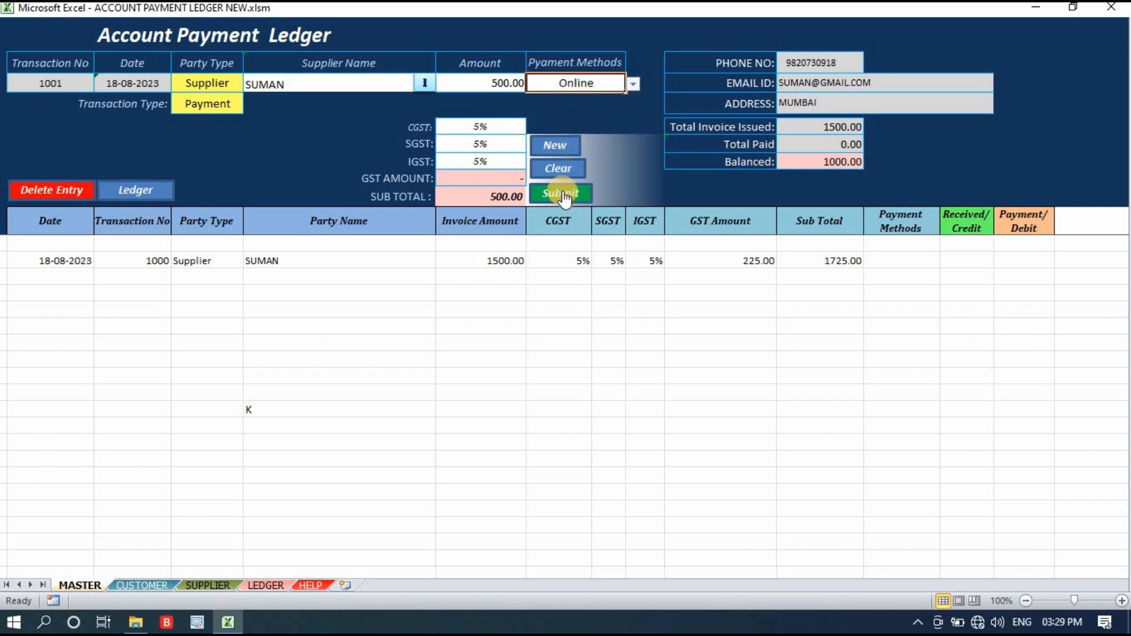
Check the GST rates, GST amount and subtotal, and submit the supplier payment.
drag(499, 126, 507, 166)
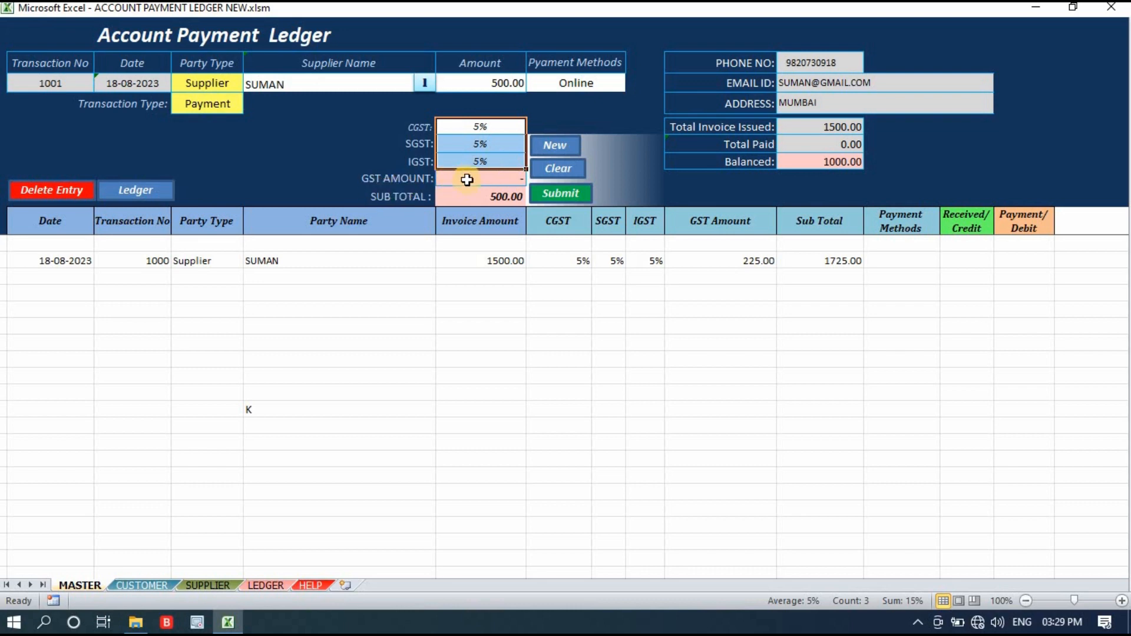
click(518, 180)
click(616, 129)
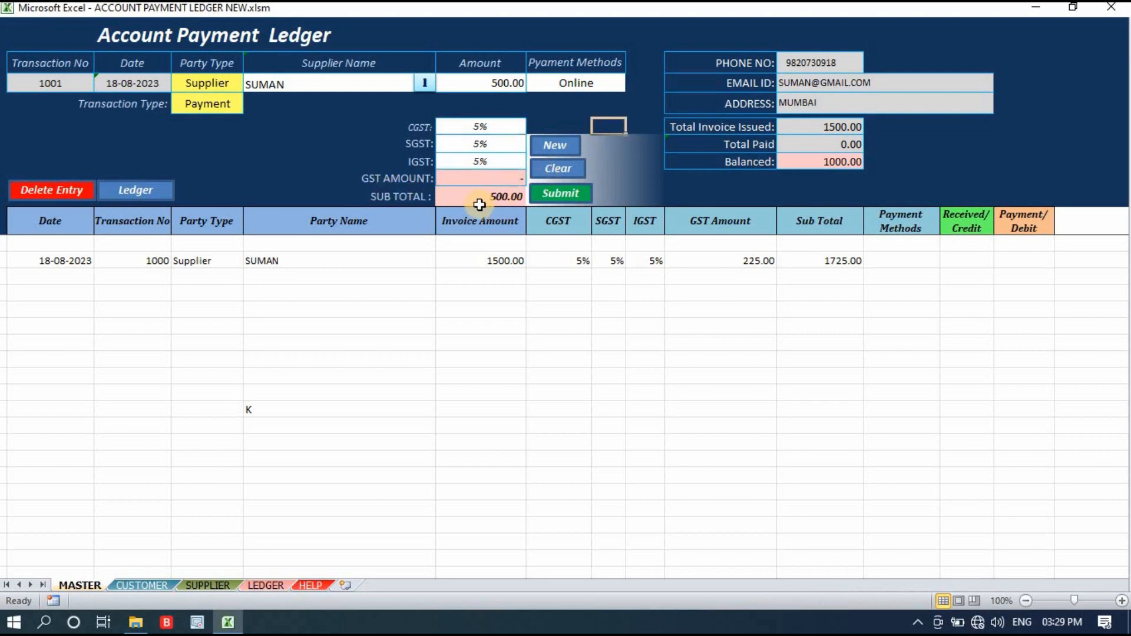
click(507, 196)
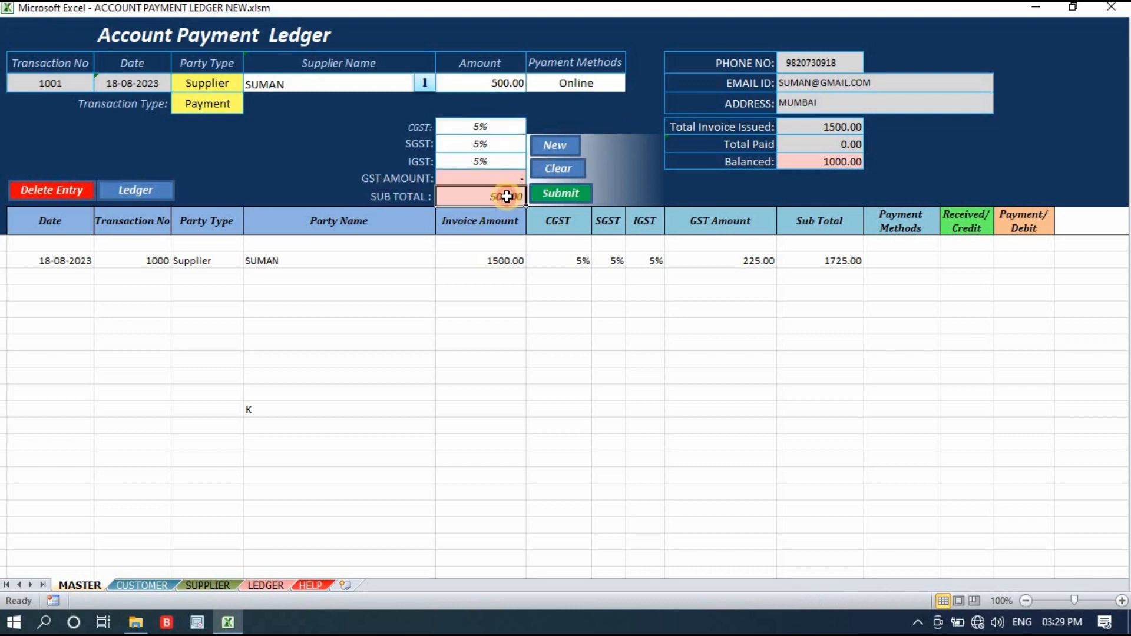
click(564, 195)
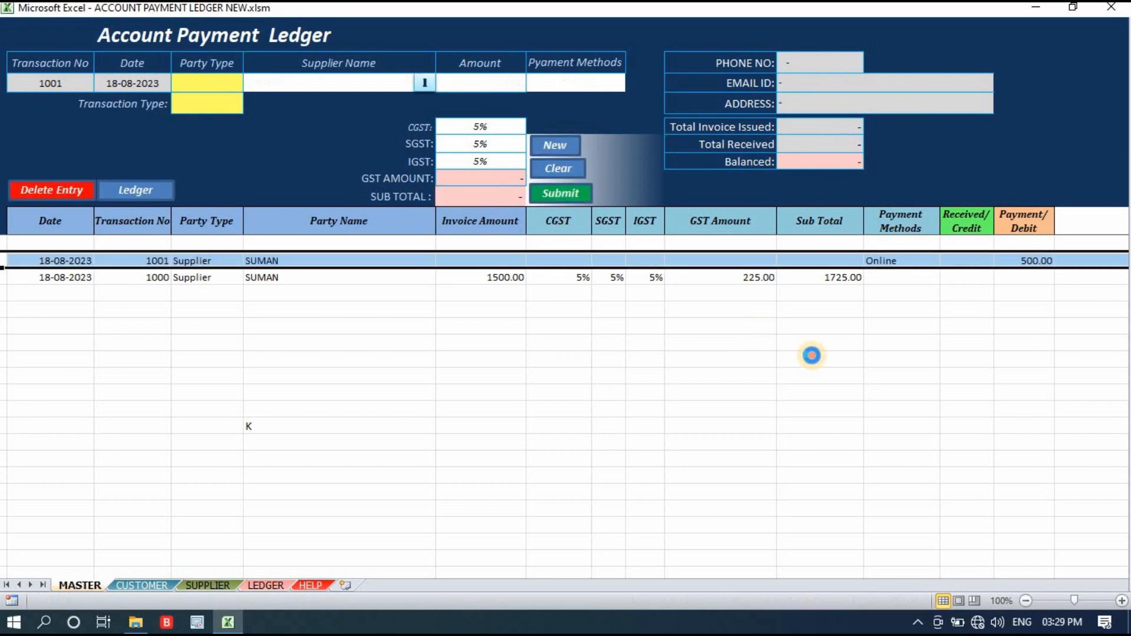
Check the party name, payment method and debit amount in the submitted supplier rows.
click(254, 279)
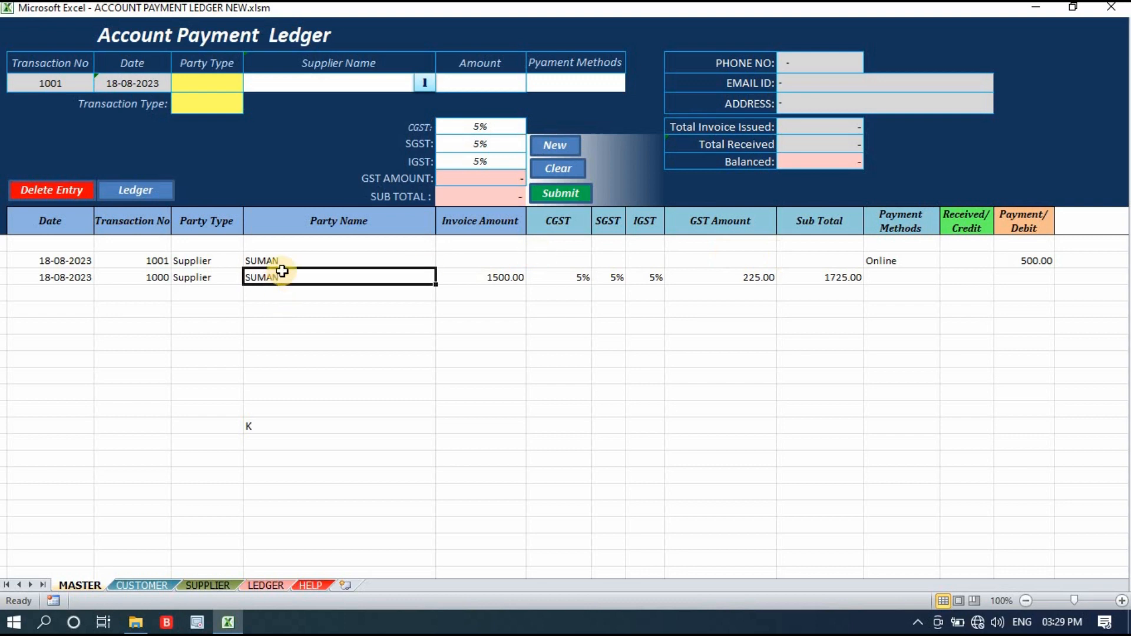
click(908, 260)
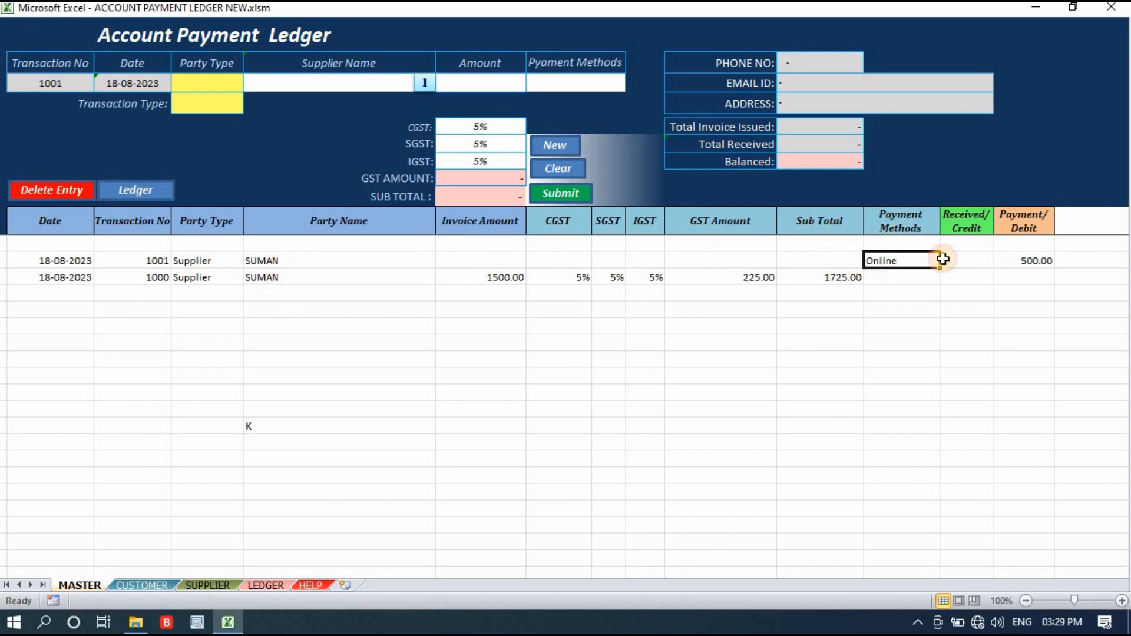
click(1037, 261)
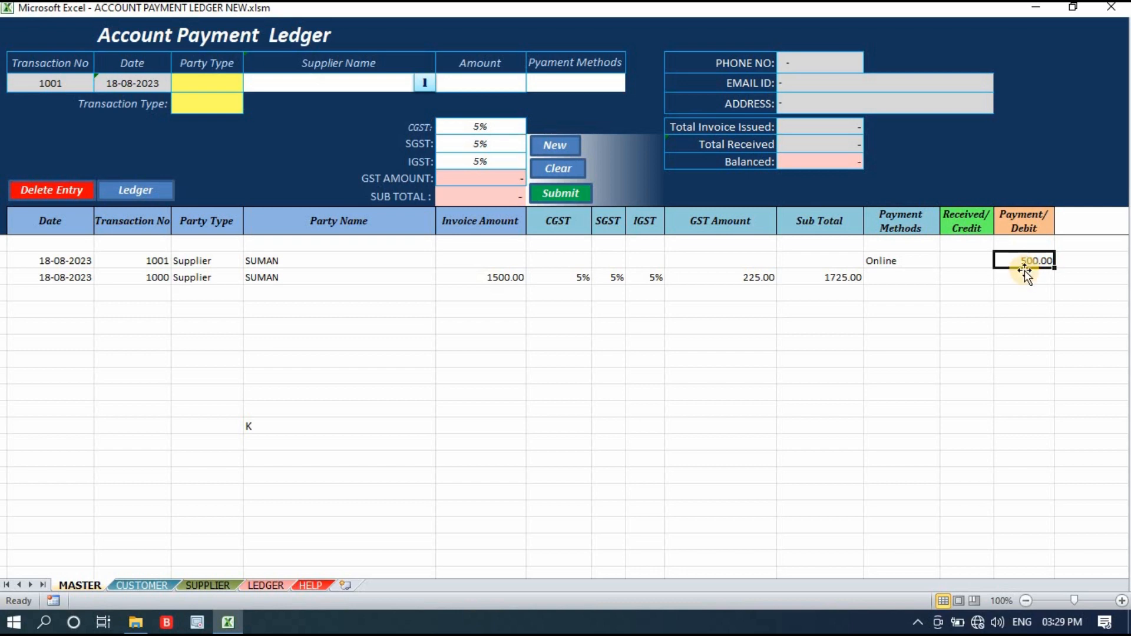
click(220, 83)
click(252, 84)
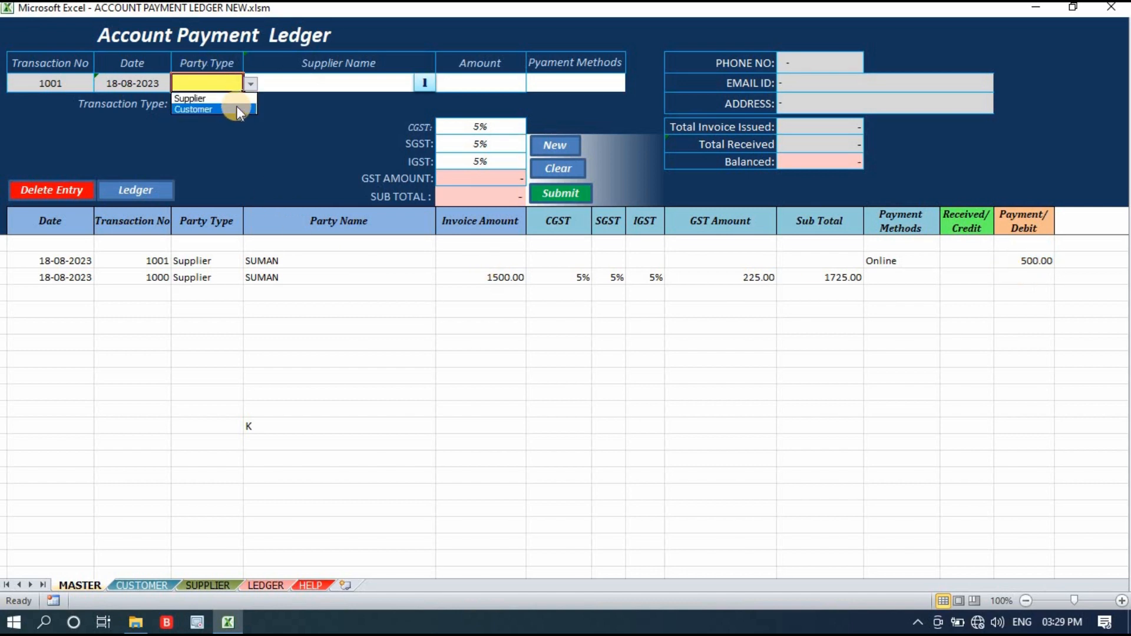
click(146, 195)
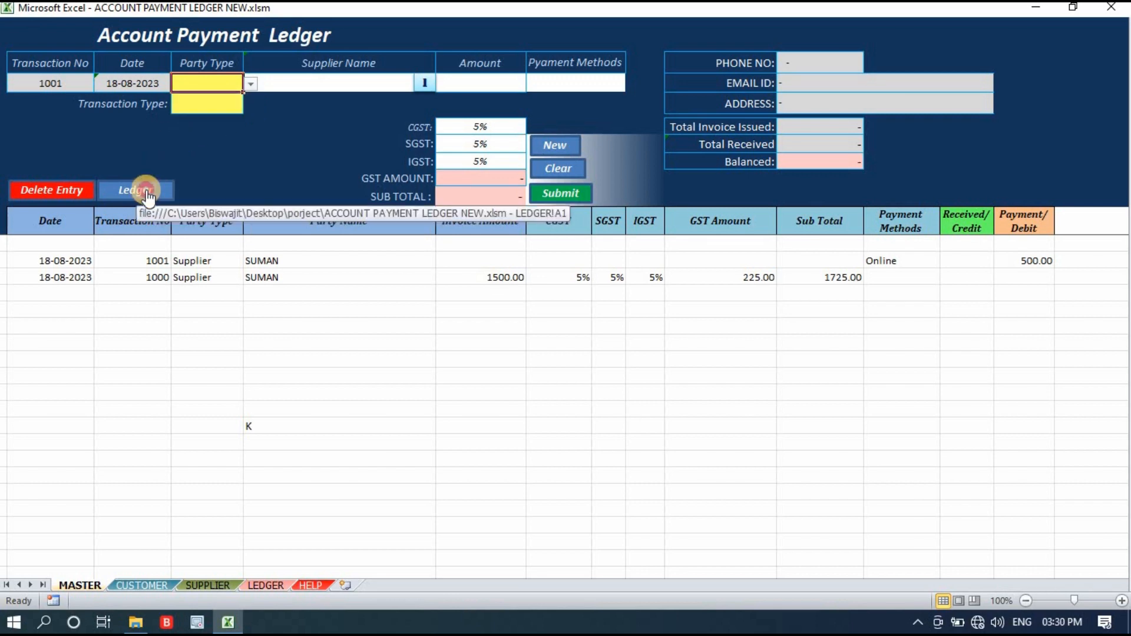
Open the ledger report and show all recorded transactions.
click(147, 194)
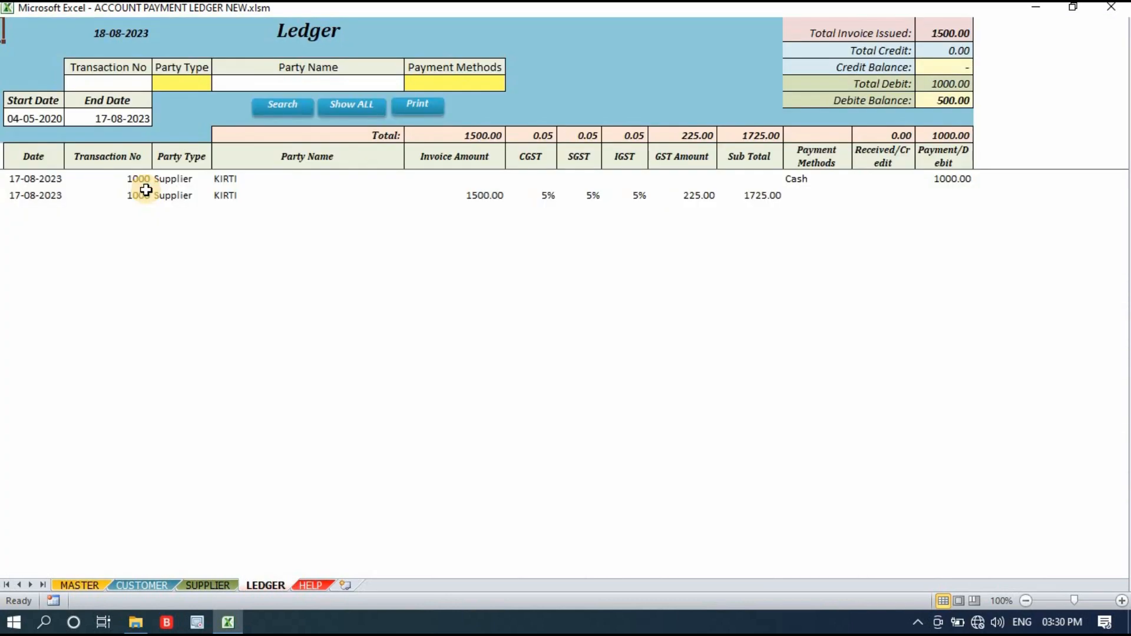
click(360, 106)
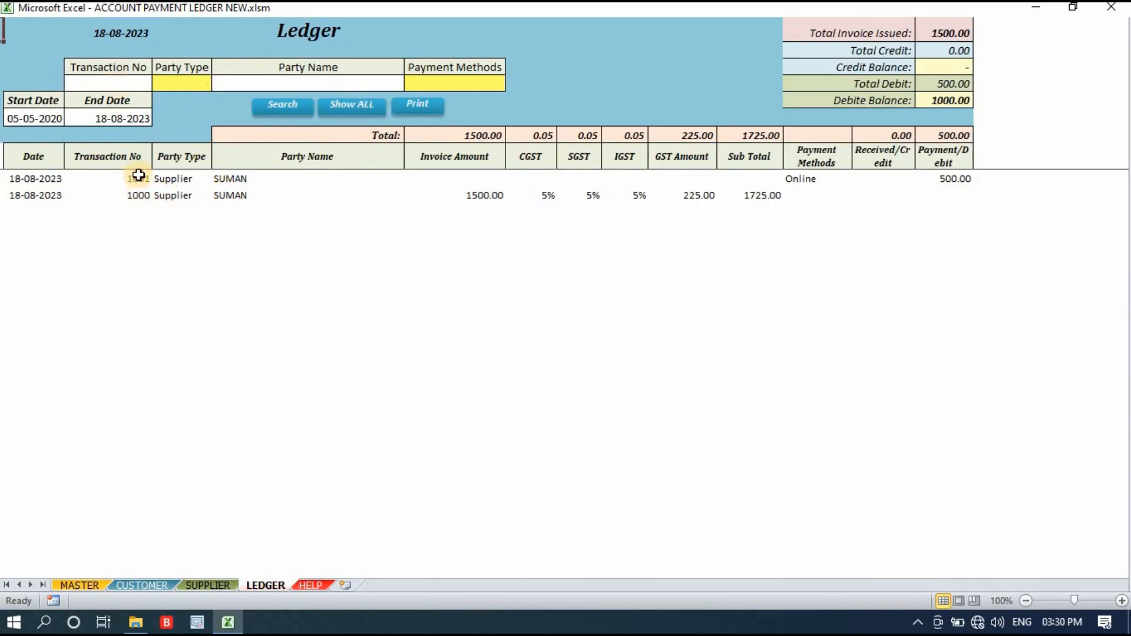
drag(139, 179, 923, 191)
click(172, 317)
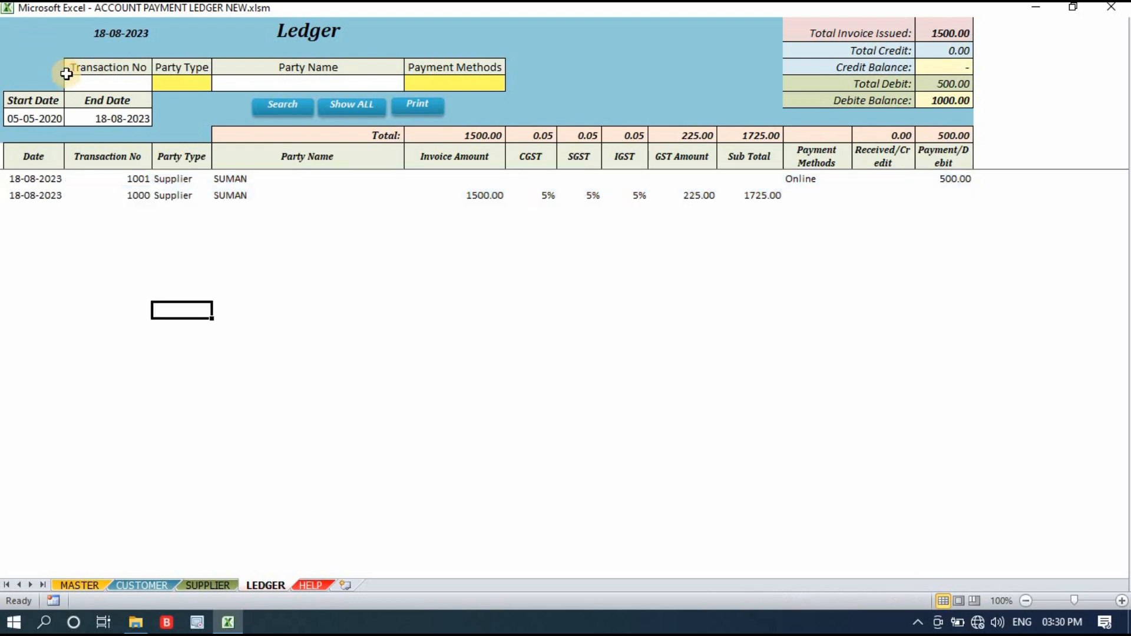
Examine the ledger's party type, party name and payment method filters and the transactions listed under them.
click(330, 115)
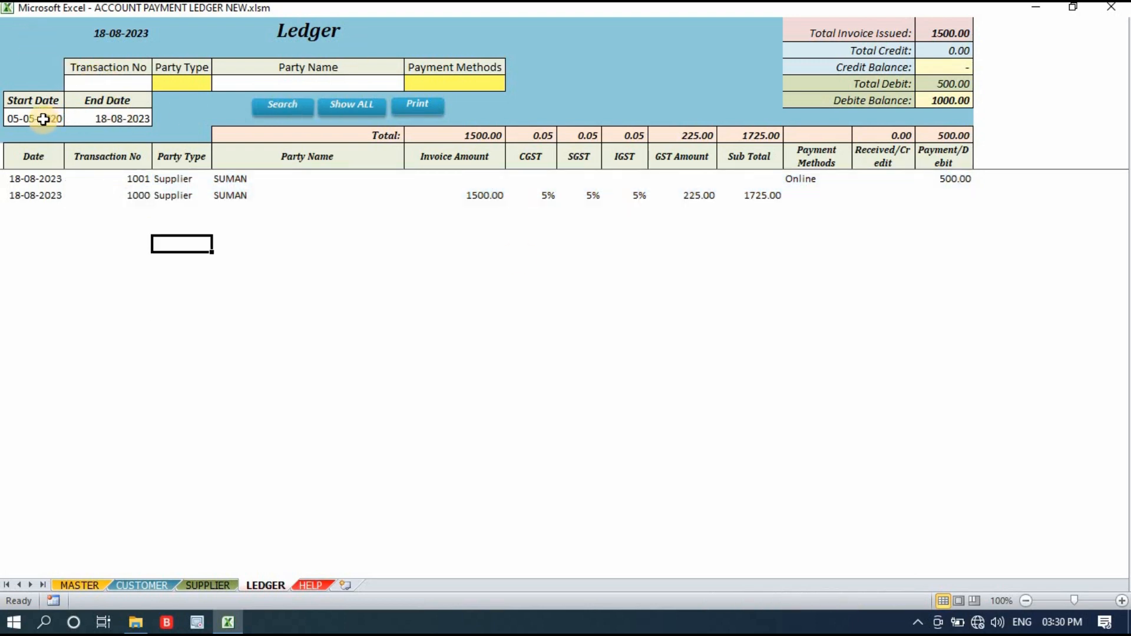
click(200, 79)
click(328, 78)
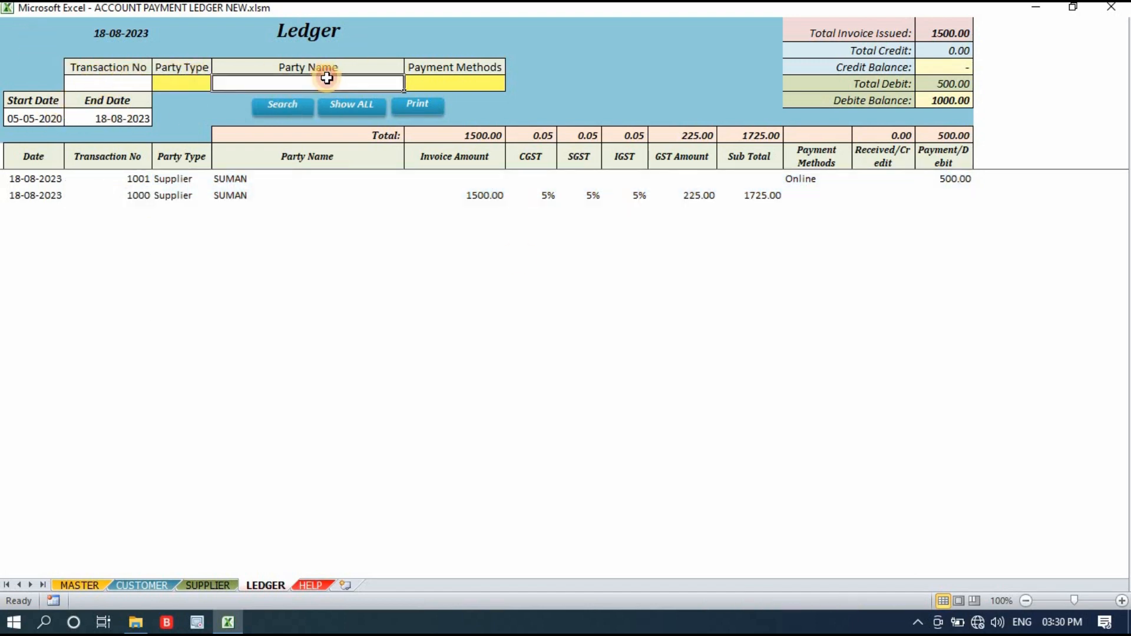
click(483, 78)
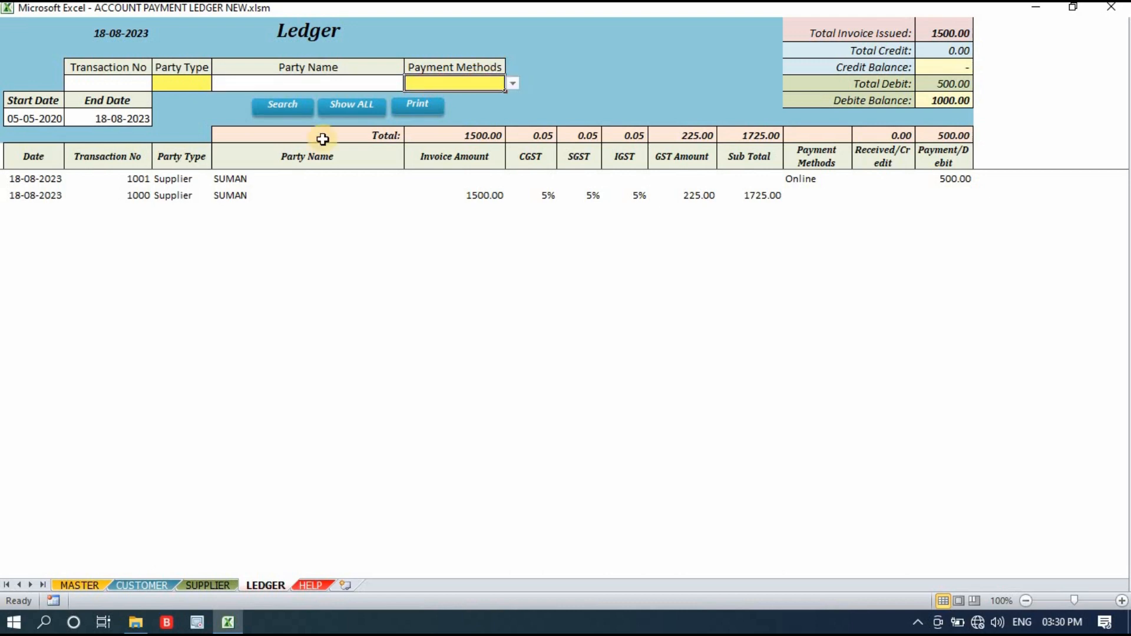
drag(176, 179, 890, 150)
click(575, 244)
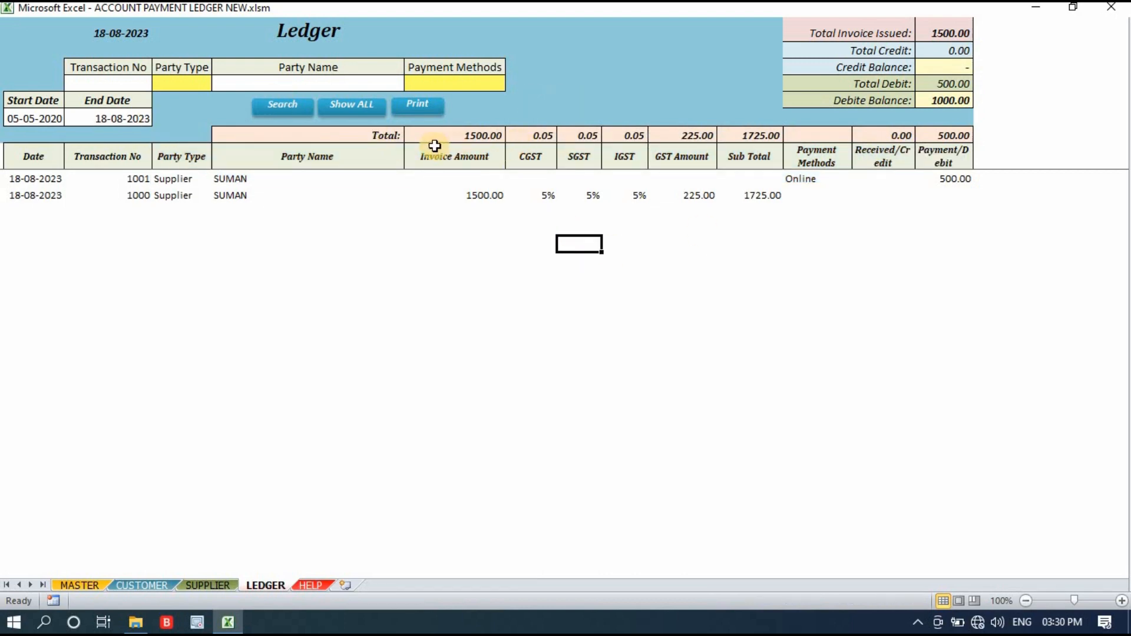
Examine the ledger's Total row across the invoice amount, tax, GST amount and subtotal columns.
click(474, 132)
drag(474, 132, 933, 131)
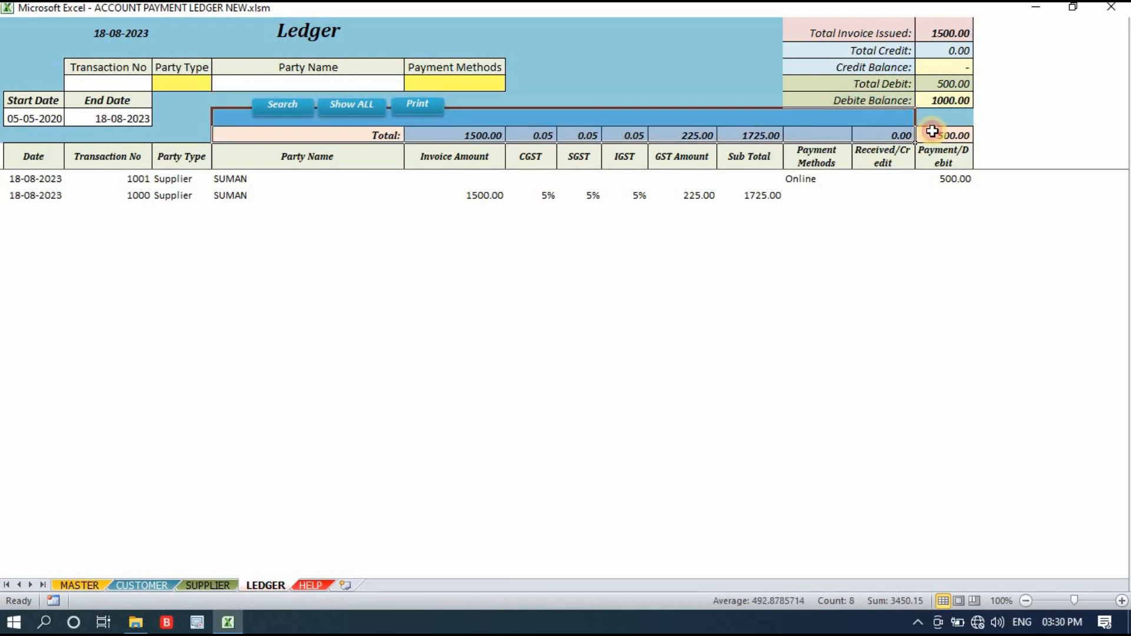
click(666, 227)
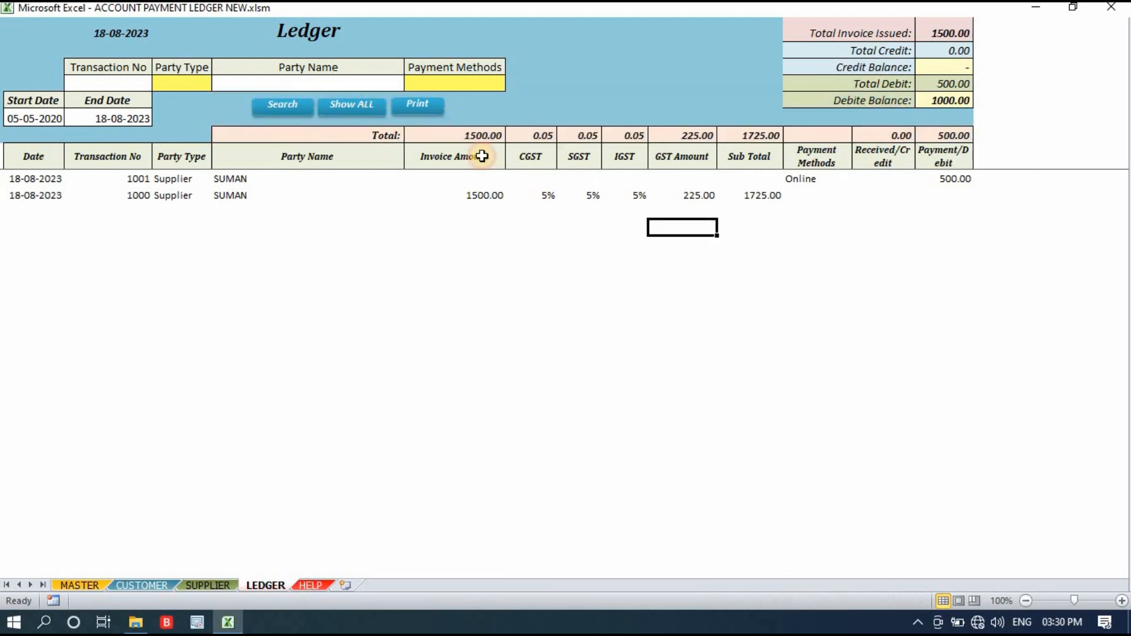
click(549, 133)
click(607, 133)
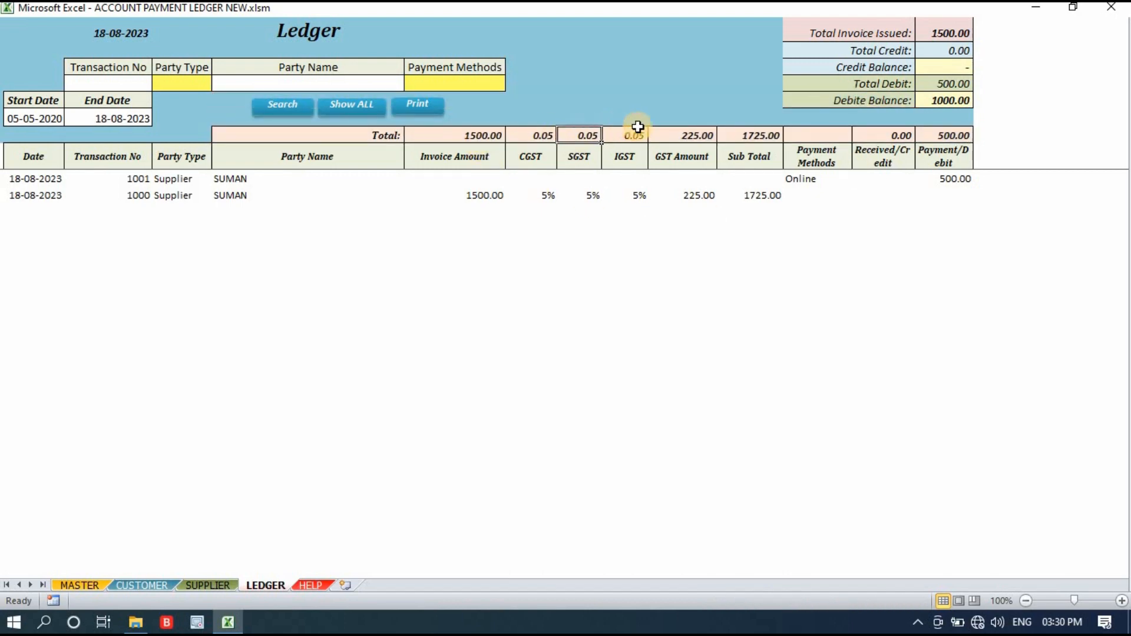
click(689, 133)
click(754, 134)
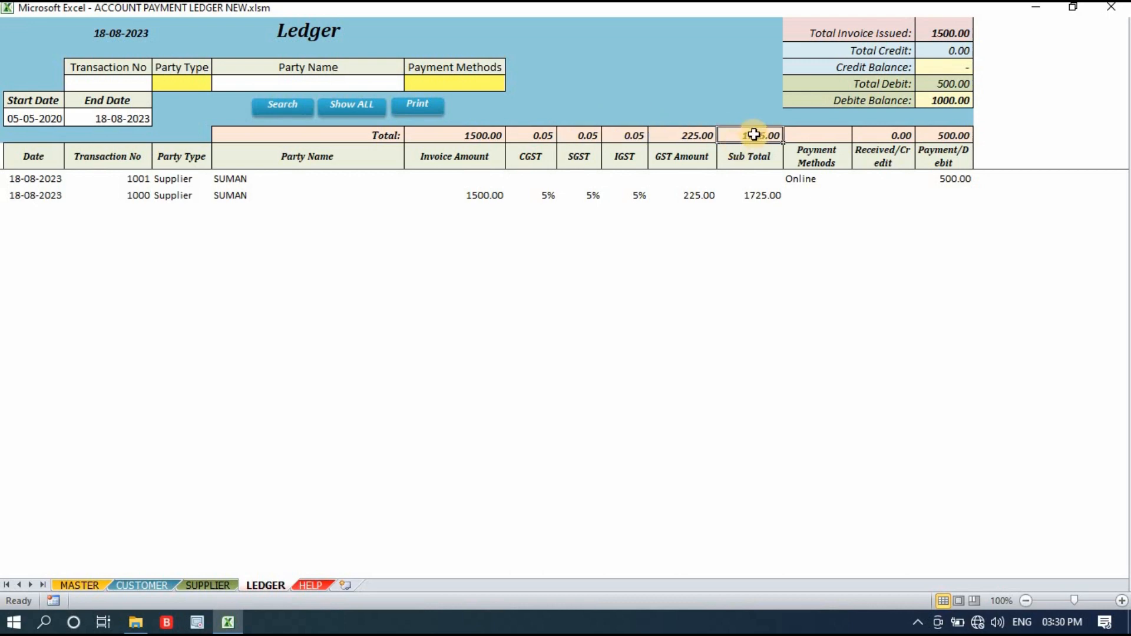
Examine the ledger summary of total invoice issued, total credit, credit balance, total debit and debit balance.
drag(848, 34, 956, 100)
click(1043, 69)
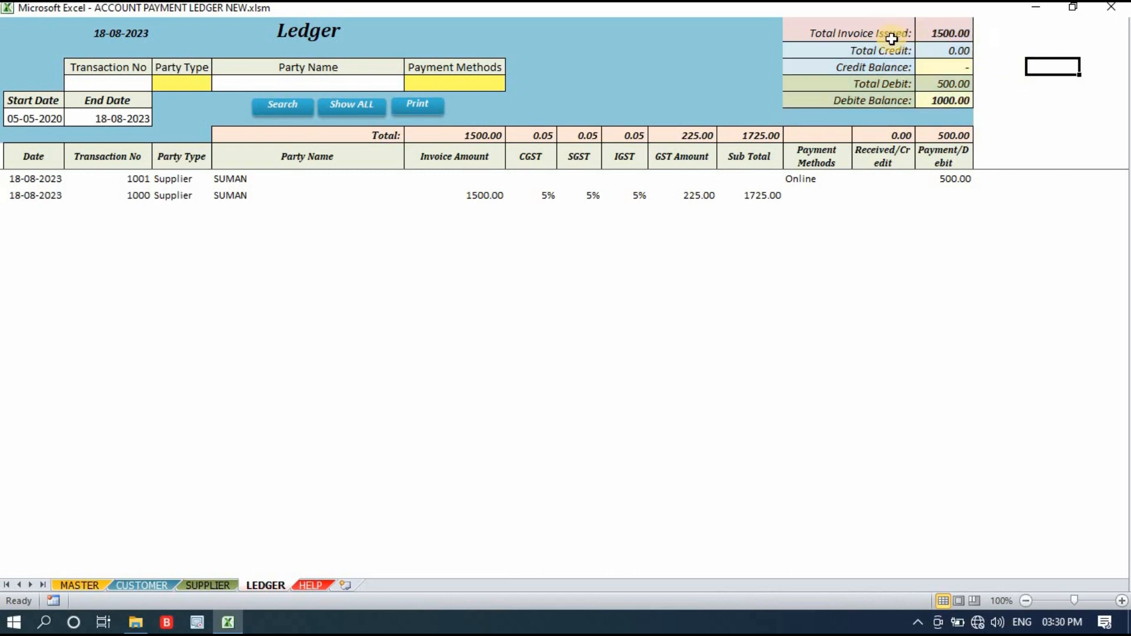
click(948, 33)
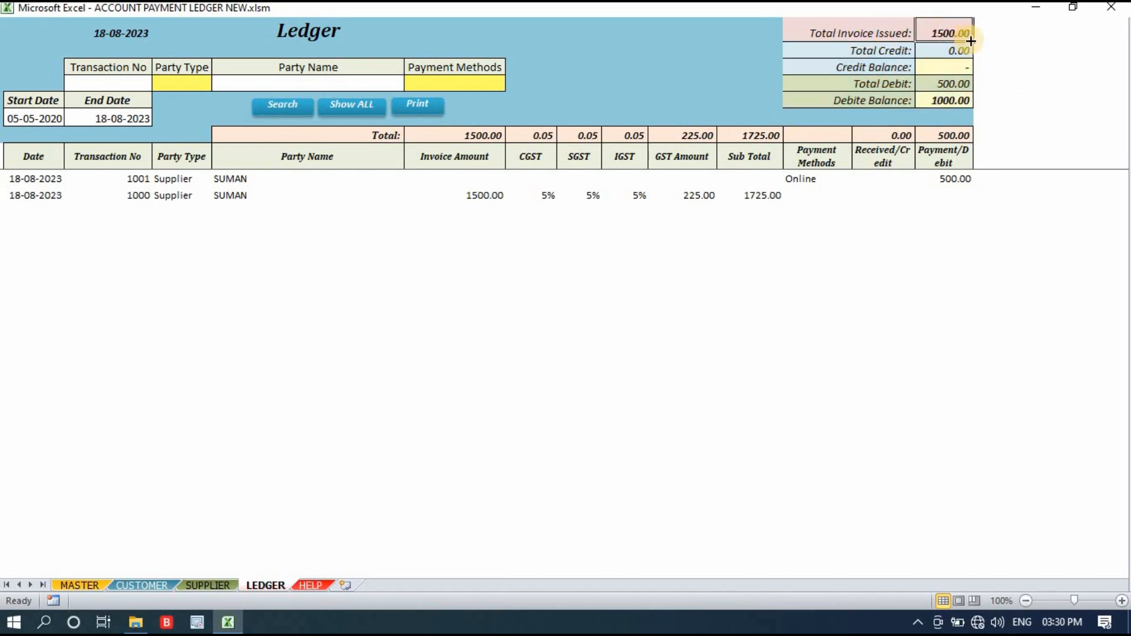
click(960, 51)
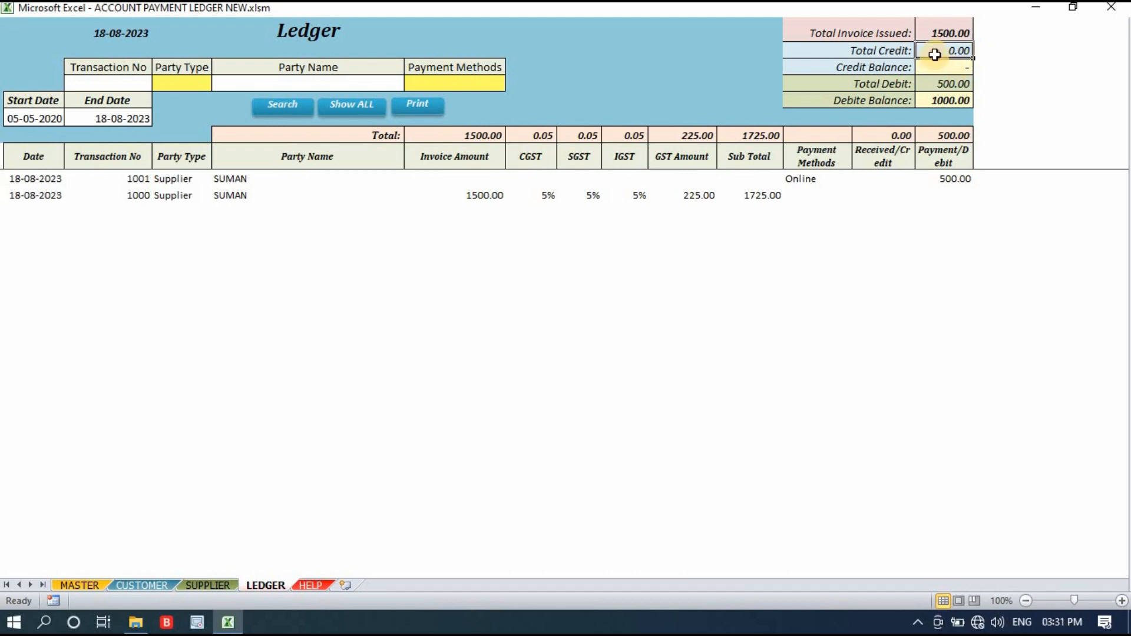
drag(942, 51, 943, 102)
click(1002, 84)
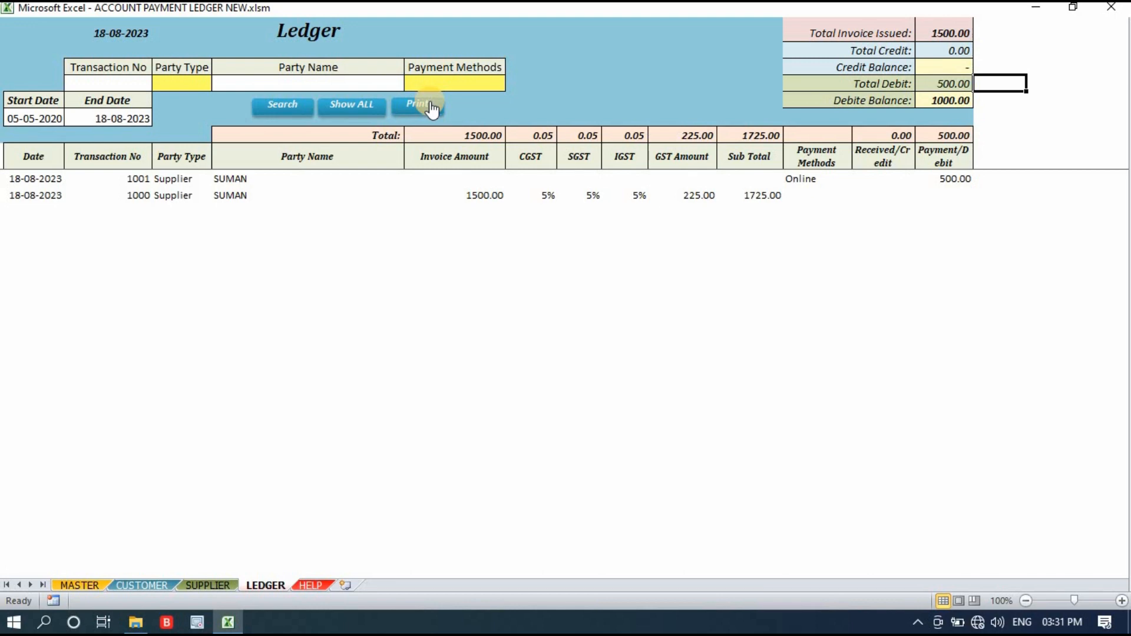
View the CUSTOMER sheet briefly, and examine the supplier names and contact details on the SUPPLIER sheet.
click(141, 585)
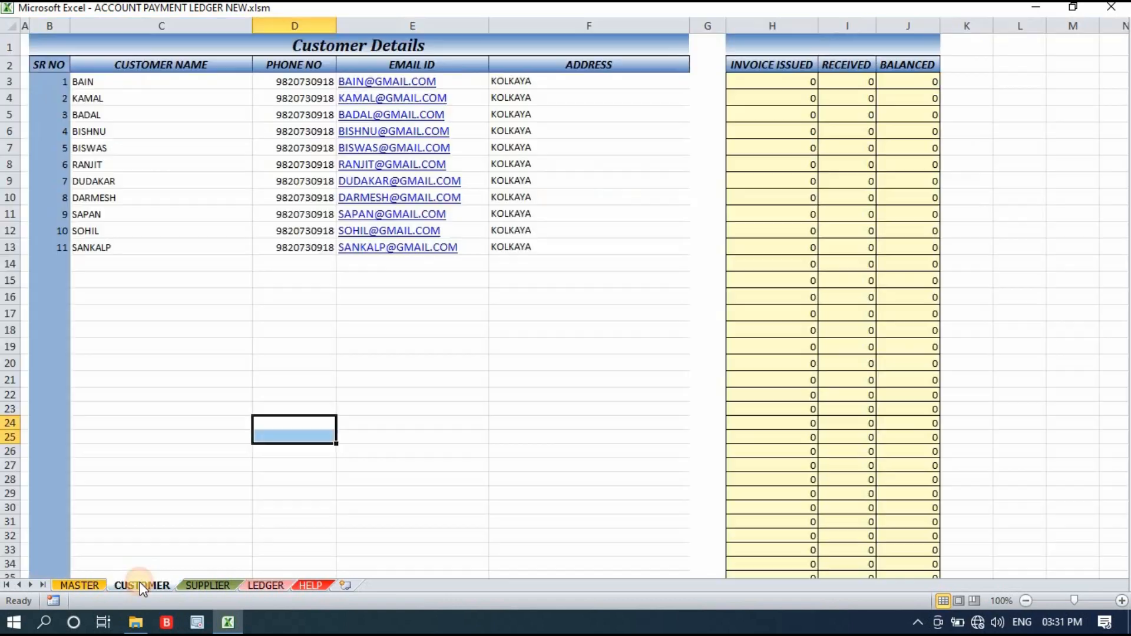
click(210, 585)
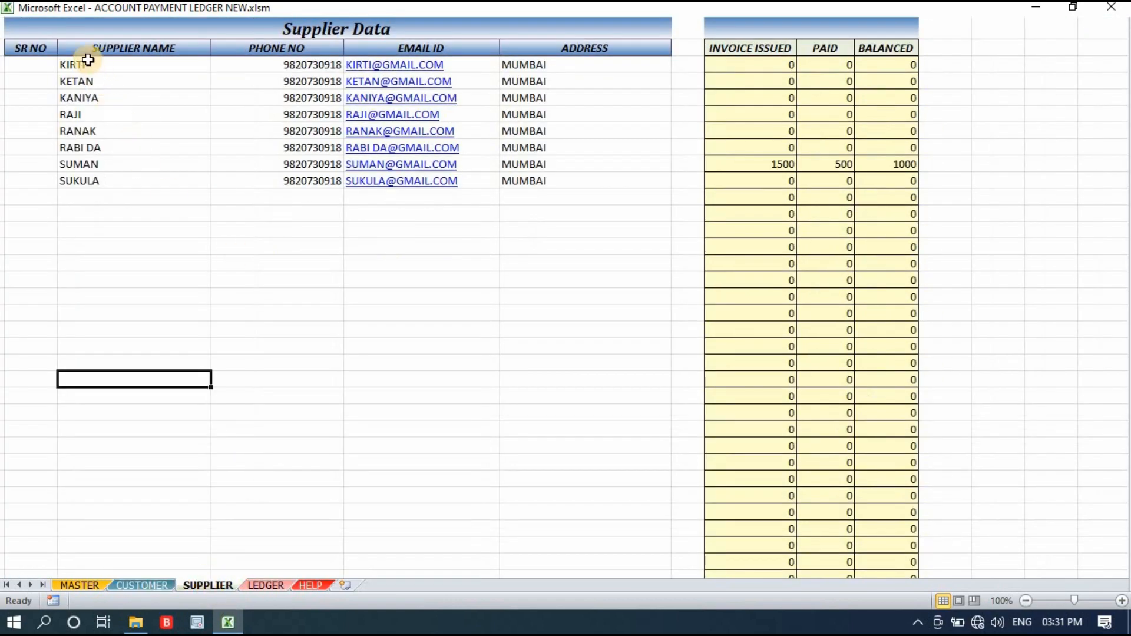
drag(88, 65, 94, 98)
drag(369, 154, 654, 264)
click(587, 329)
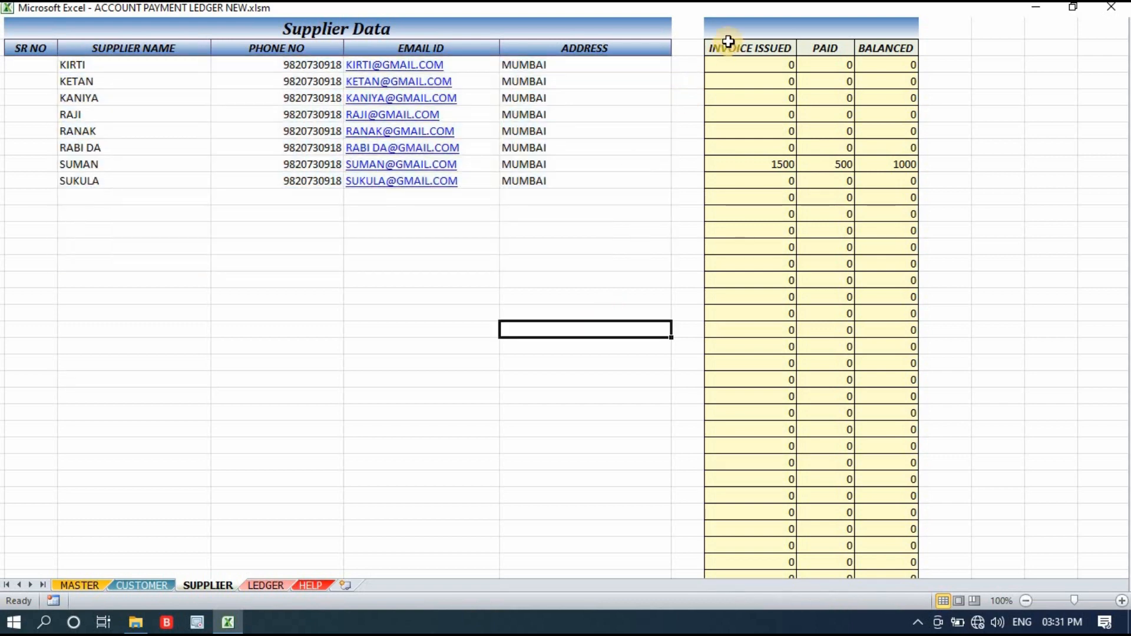
Examine the invoice issued, paid and balanced columns on the SUPPLIER sheet.
click(729, 33)
drag(830, 128, 910, 496)
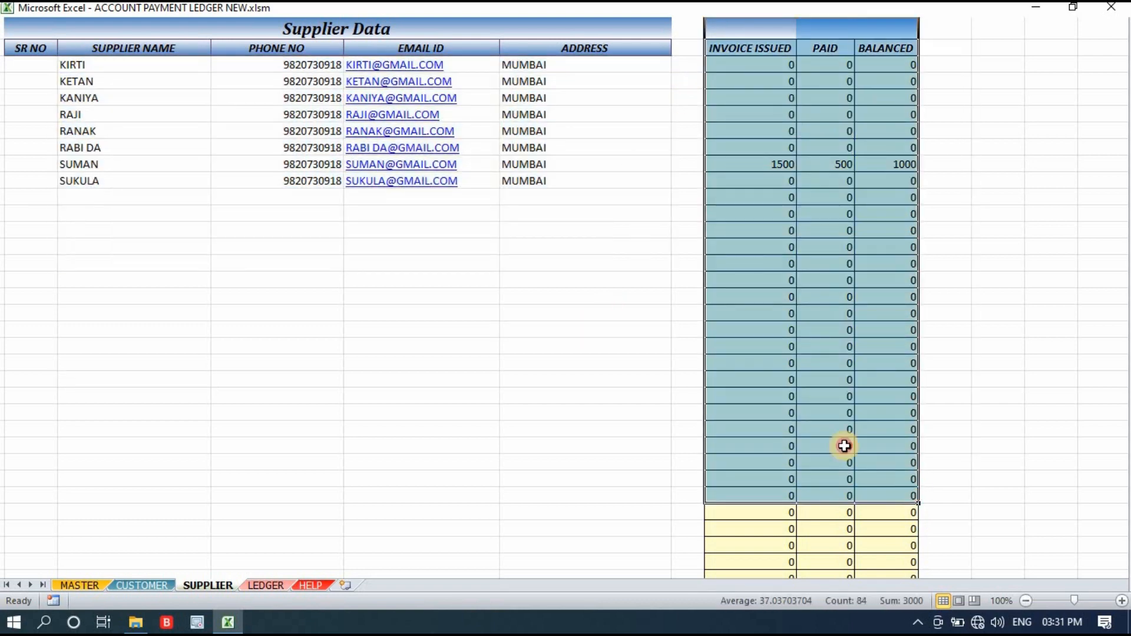
drag(745, 69, 943, 352)
click(682, 118)
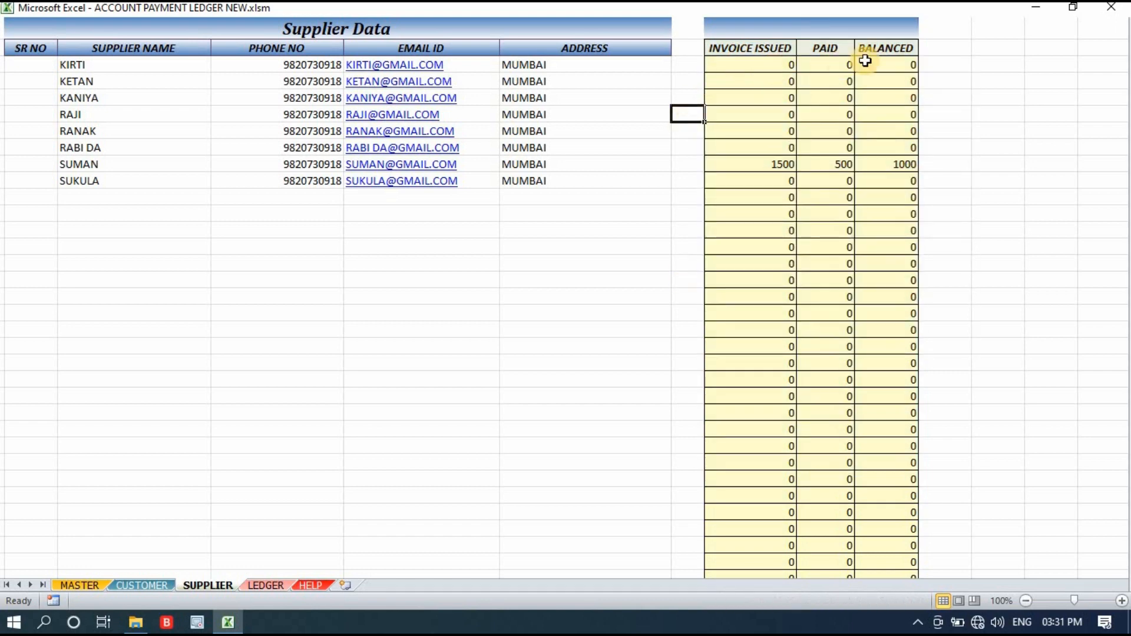
Review the Supplier Data table again across the name, phone number, email and address columns.
drag(62, 66, 566, 352)
click(460, 419)
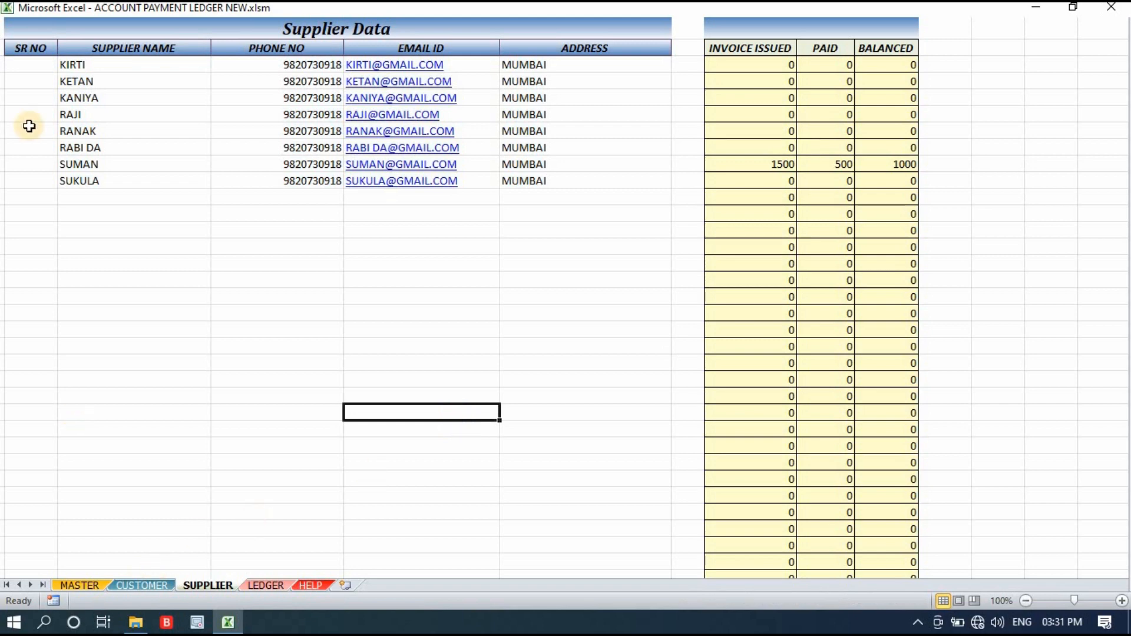
drag(109, 61, 485, 273)
click(359, 339)
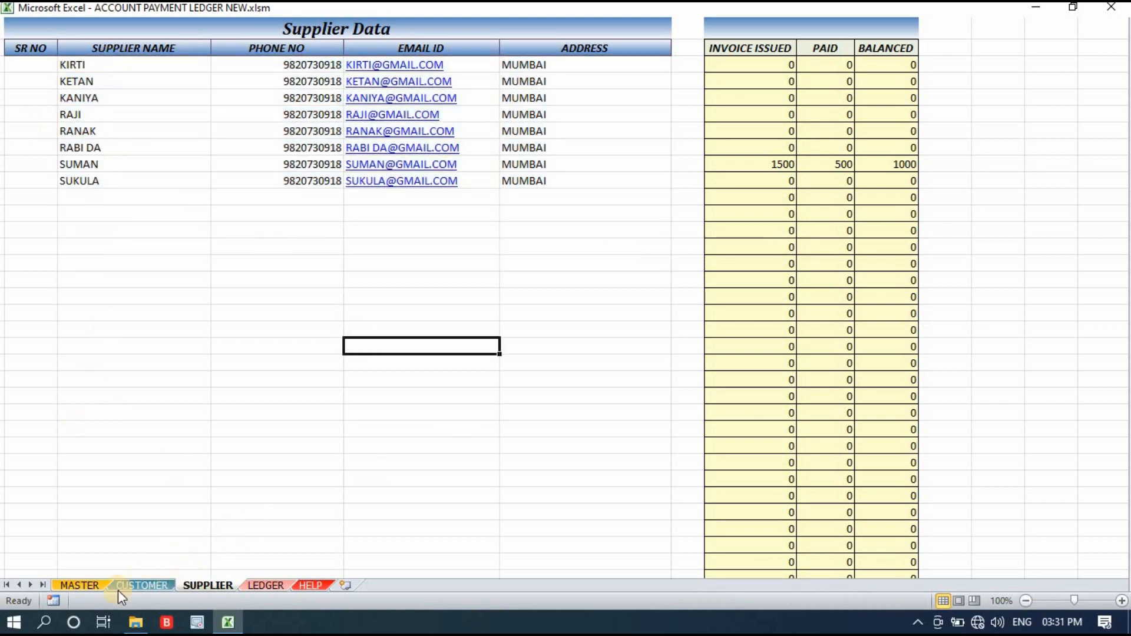
Return to the MASTER sheet and examine the Account Payment Ledger entry form and its Total Invoice Issued field.
click(73, 586)
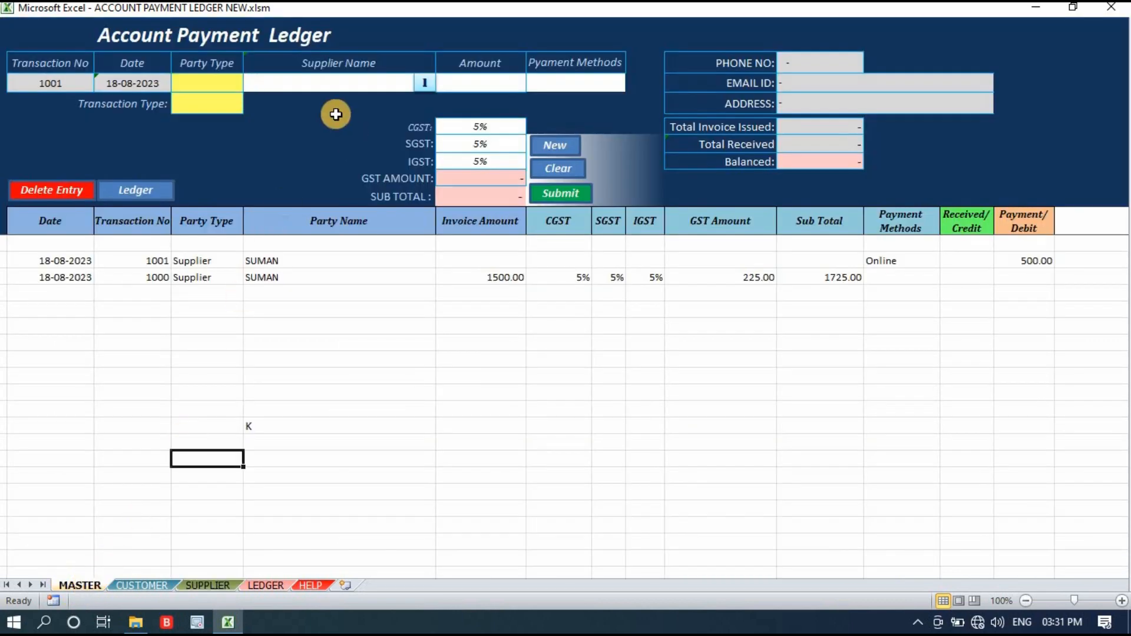
drag(49, 43, 1104, 175)
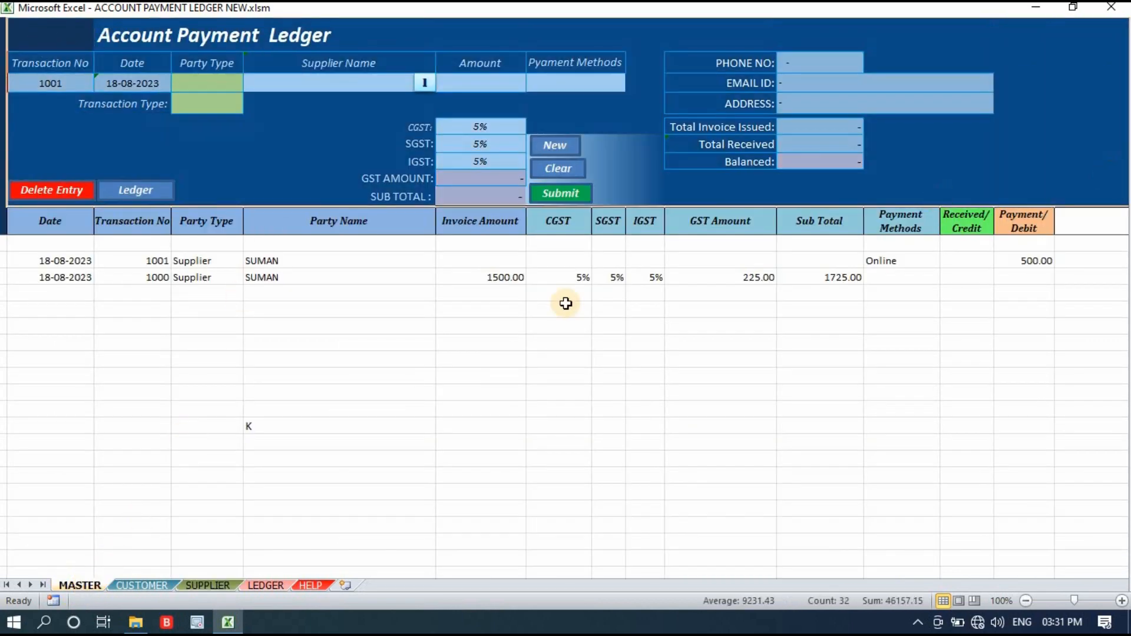
click(366, 384)
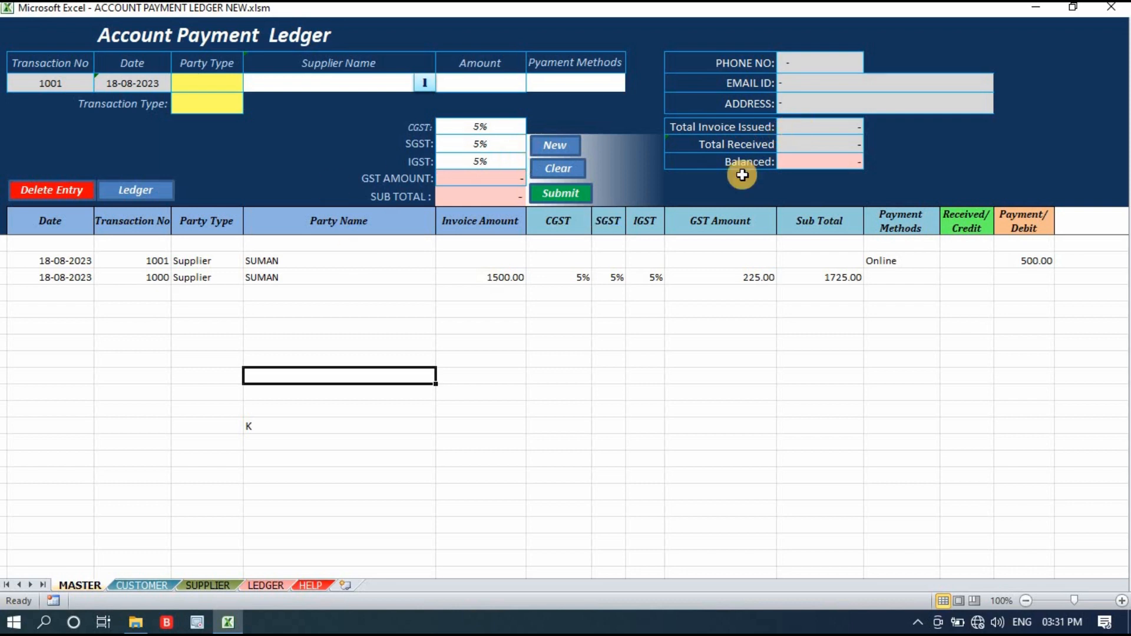
click(803, 129)
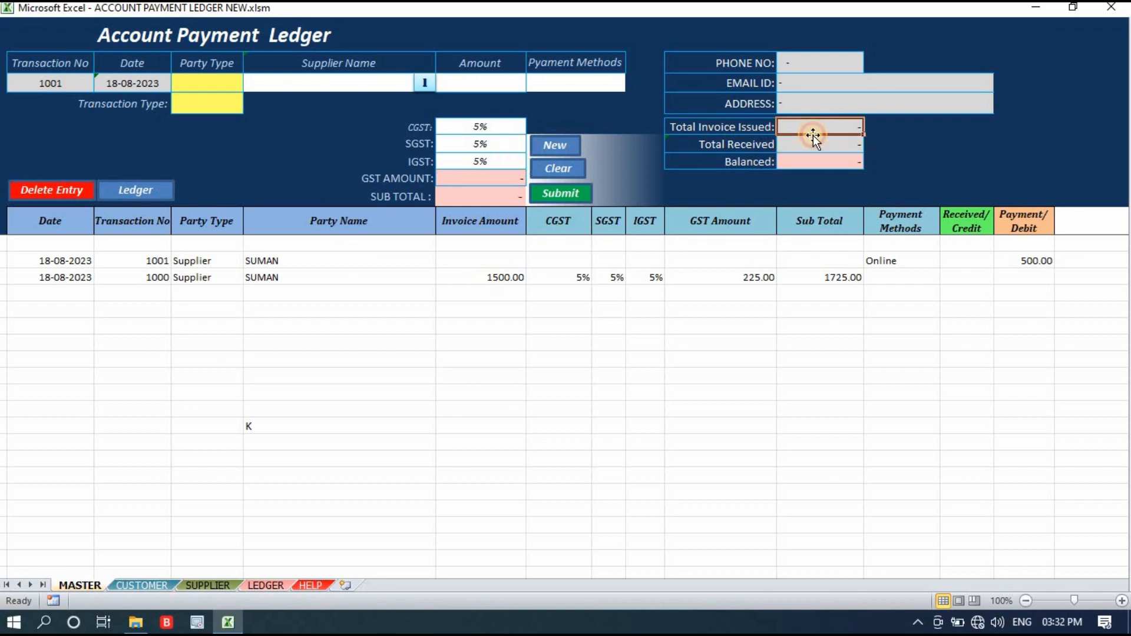